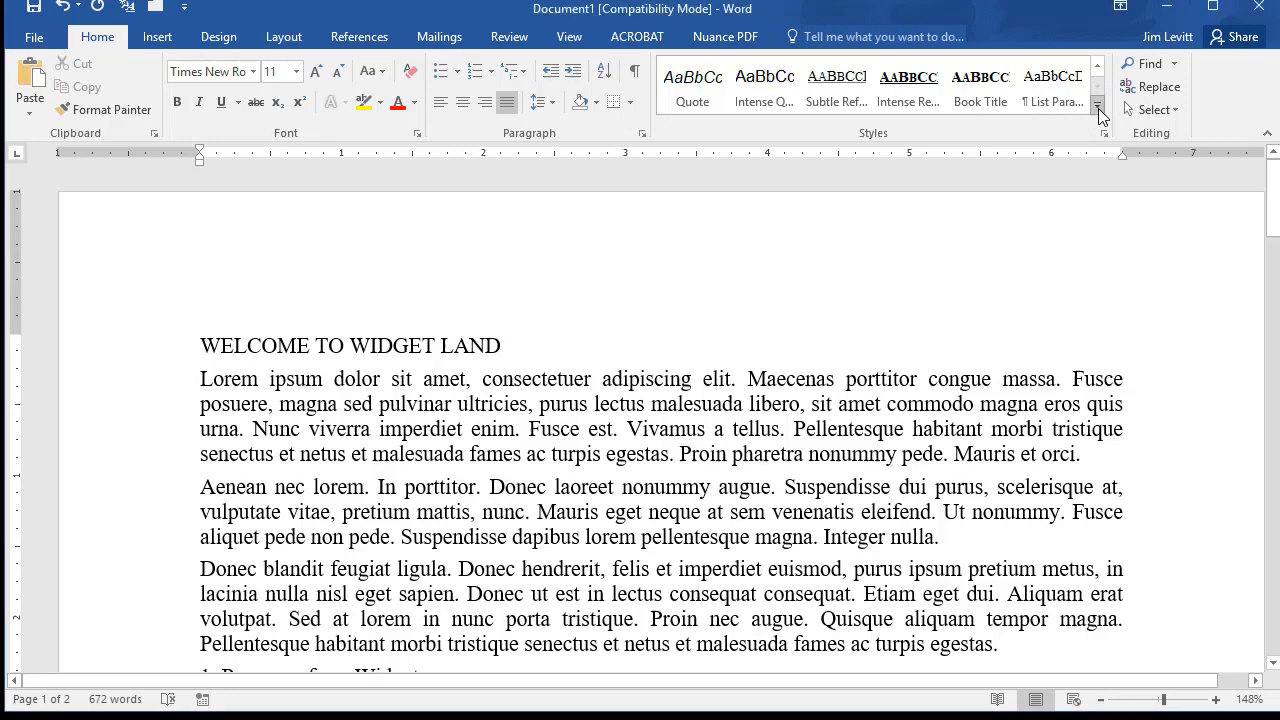
Step: Apply the Heading 1 style to the title "WELCOME TO WIDGET LAND"
left_click(1099, 108)
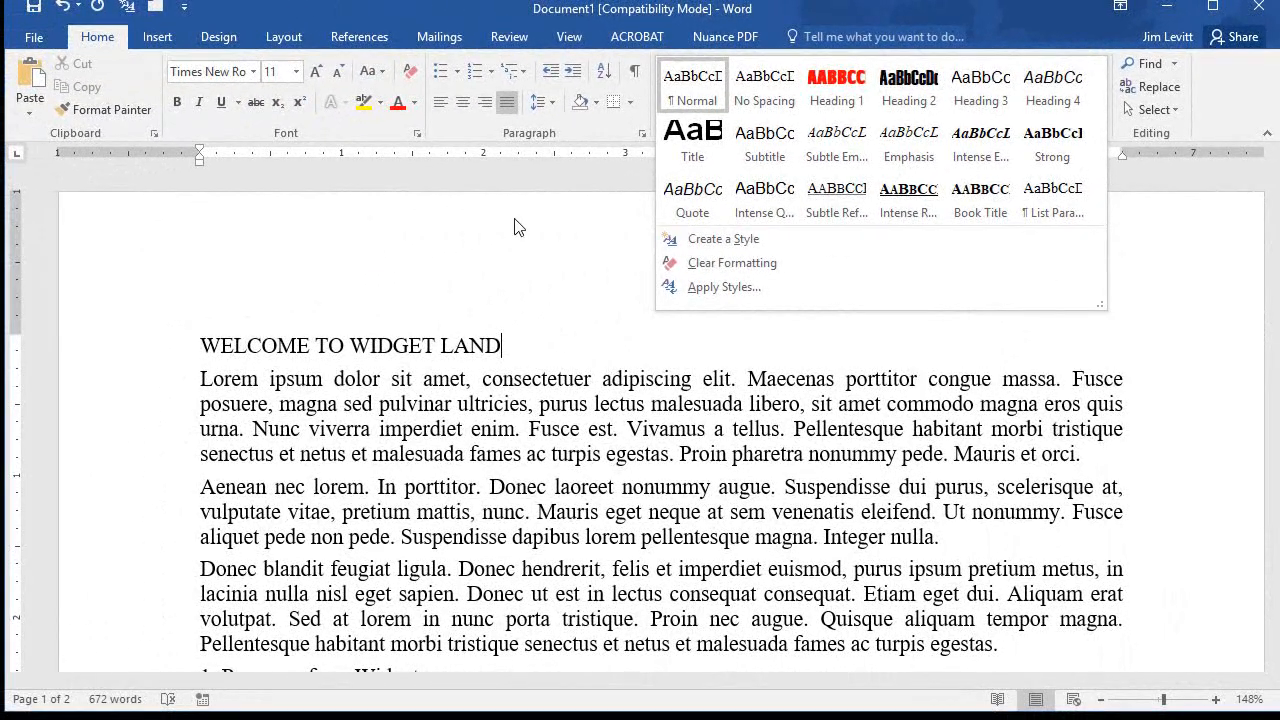
left_click(472, 228)
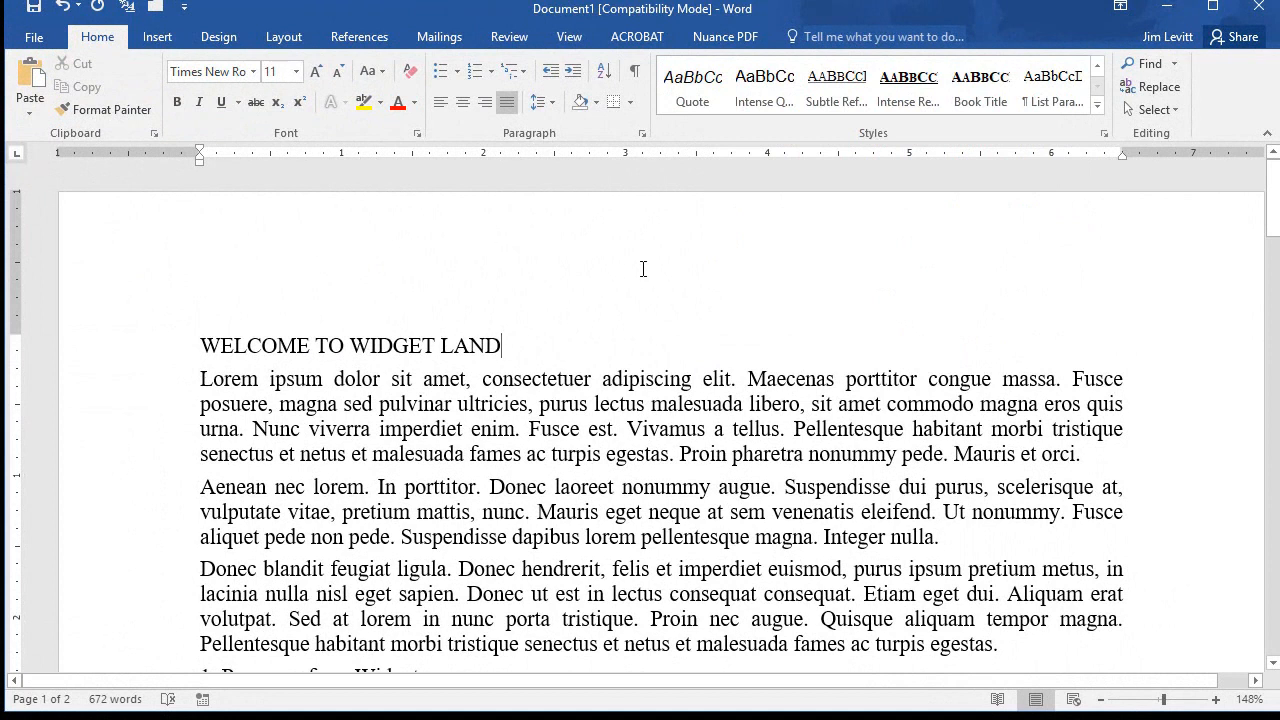
left_click(406, 345)
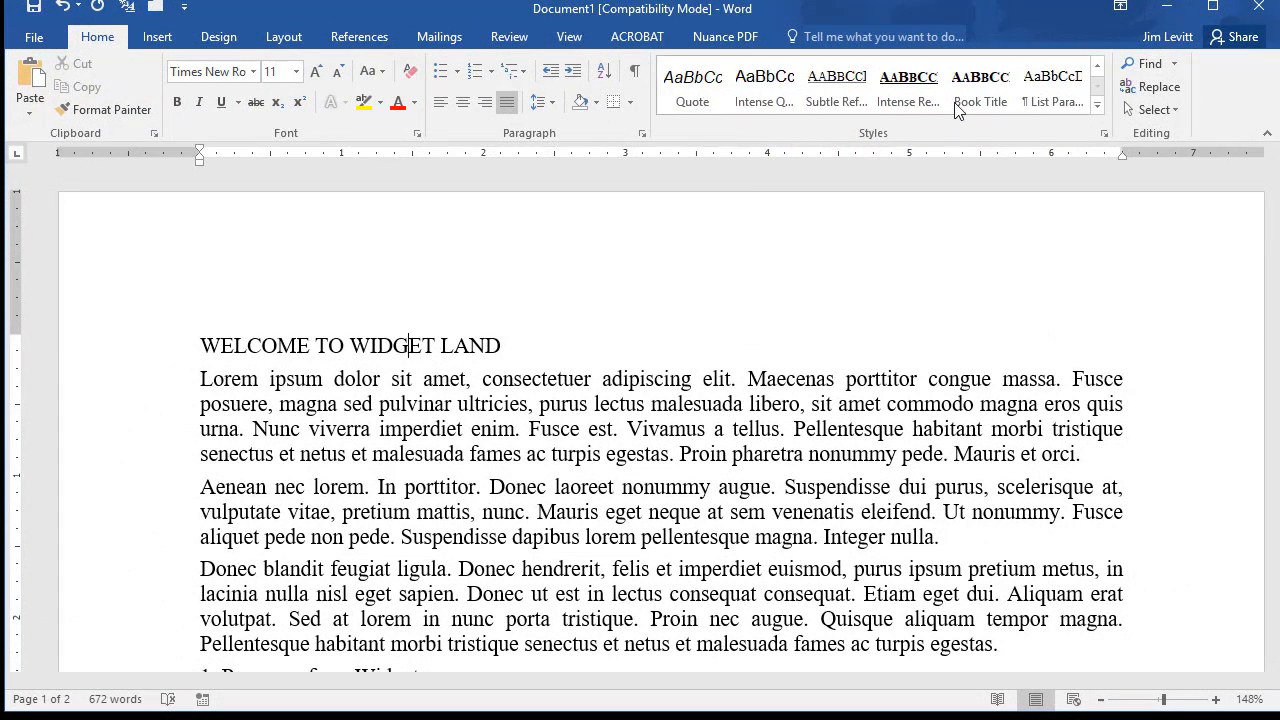
left_click(1097, 104)
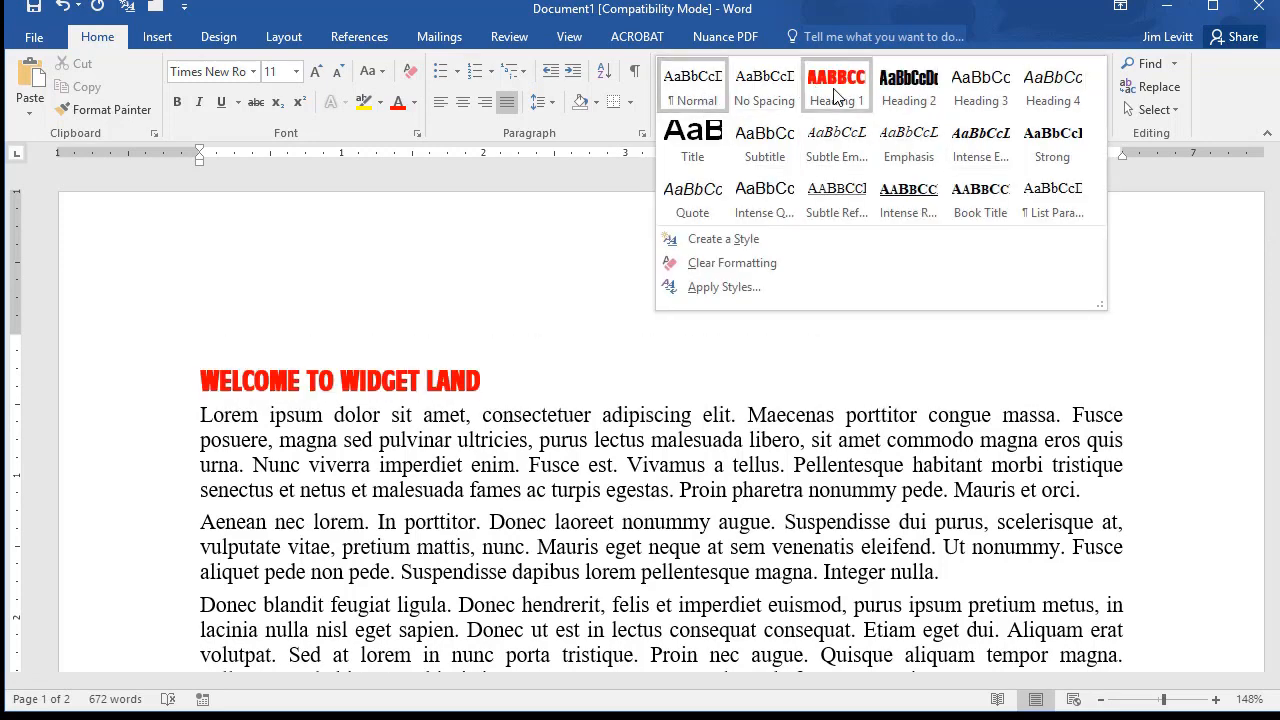
left_click(836, 95)
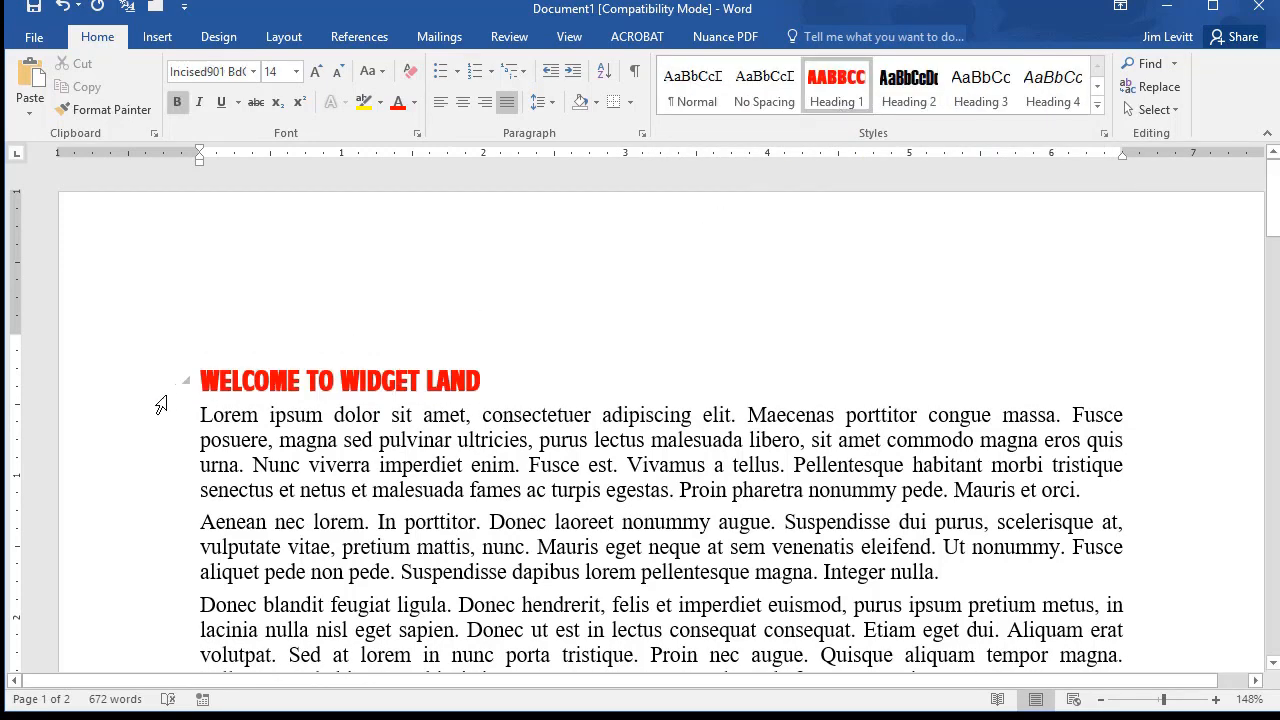
Step: Change the whole title's font to IowanOldSt Blk BT and its font colour to black
triple_click(441, 375)
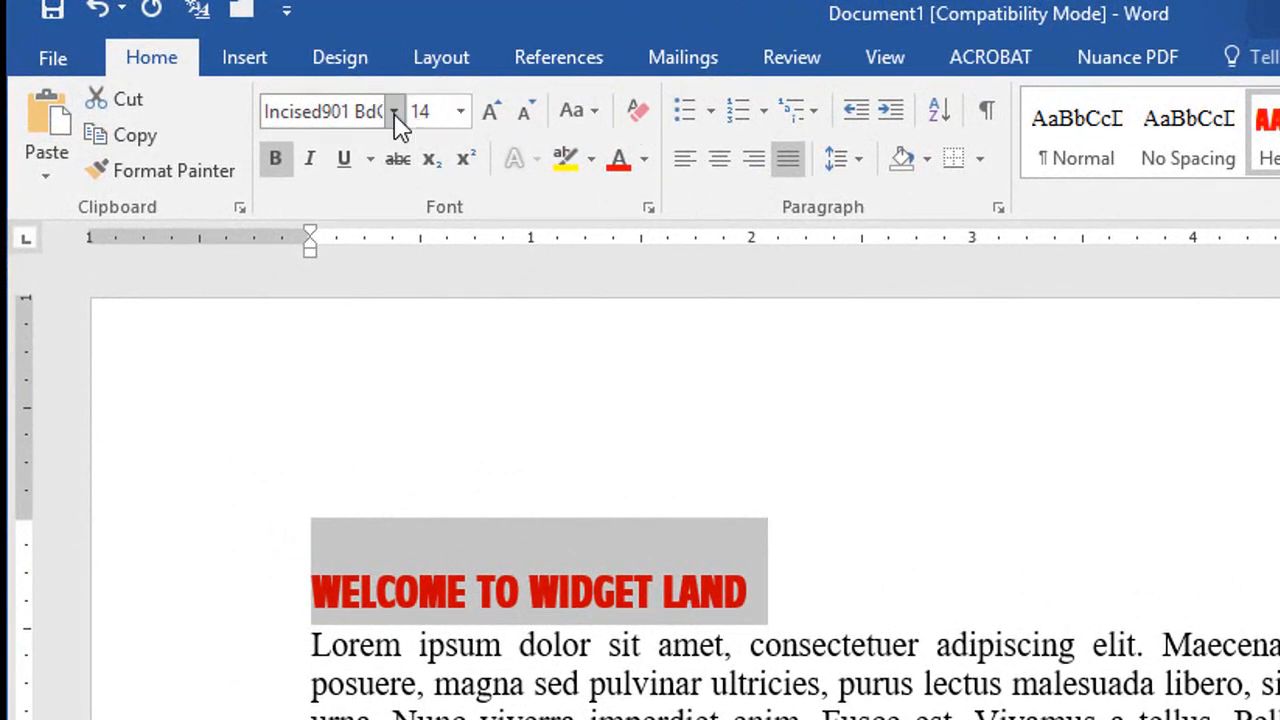
left_click(394, 112)
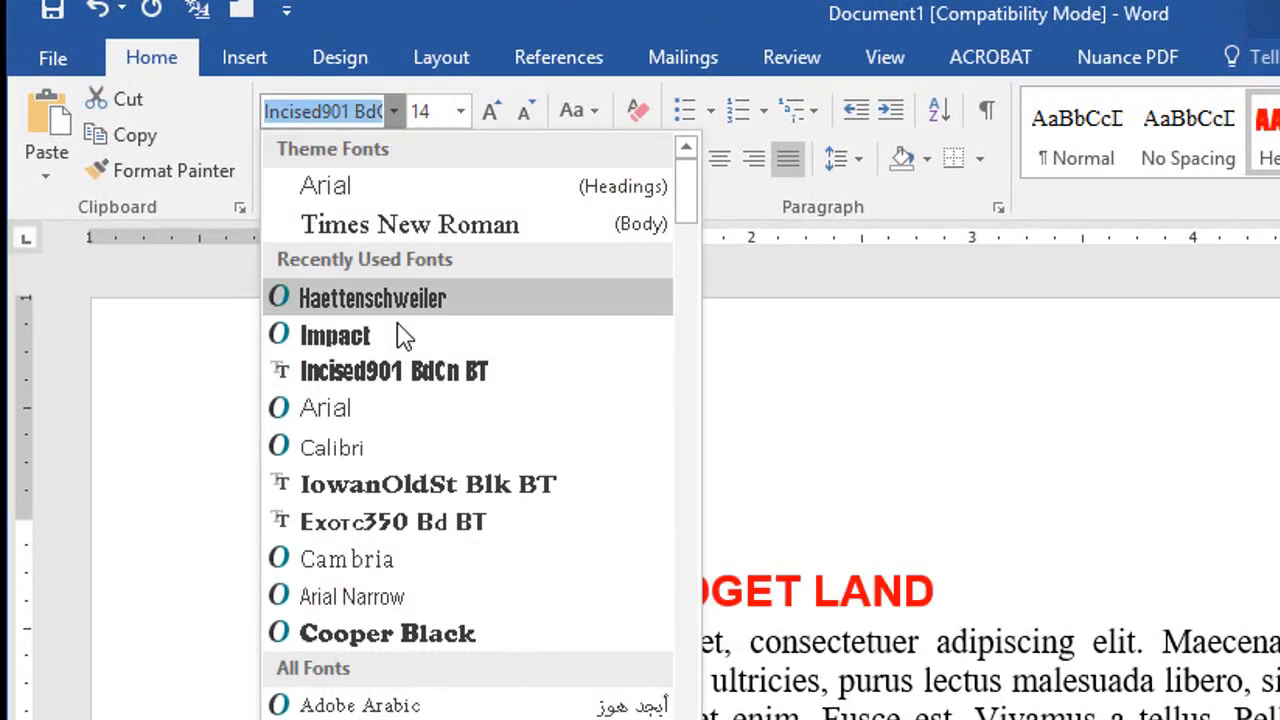
left_click(425, 487)
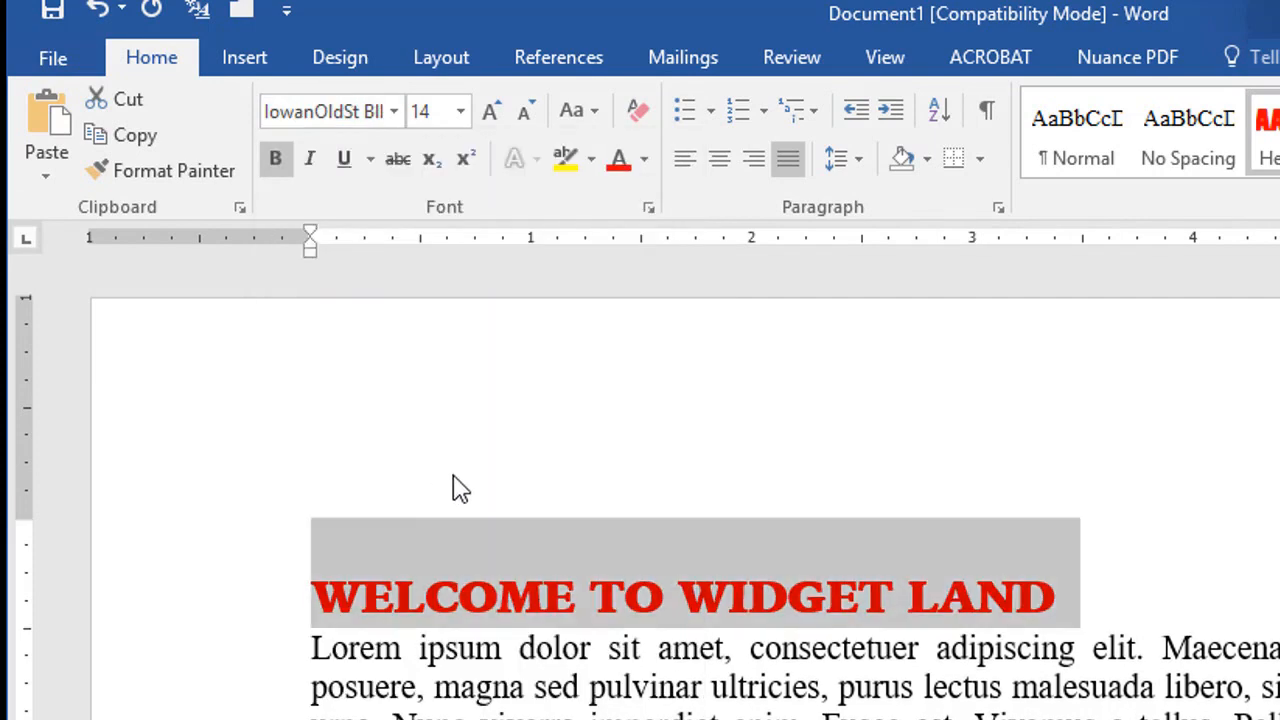
left_click(643, 162)
left_click(624, 201)
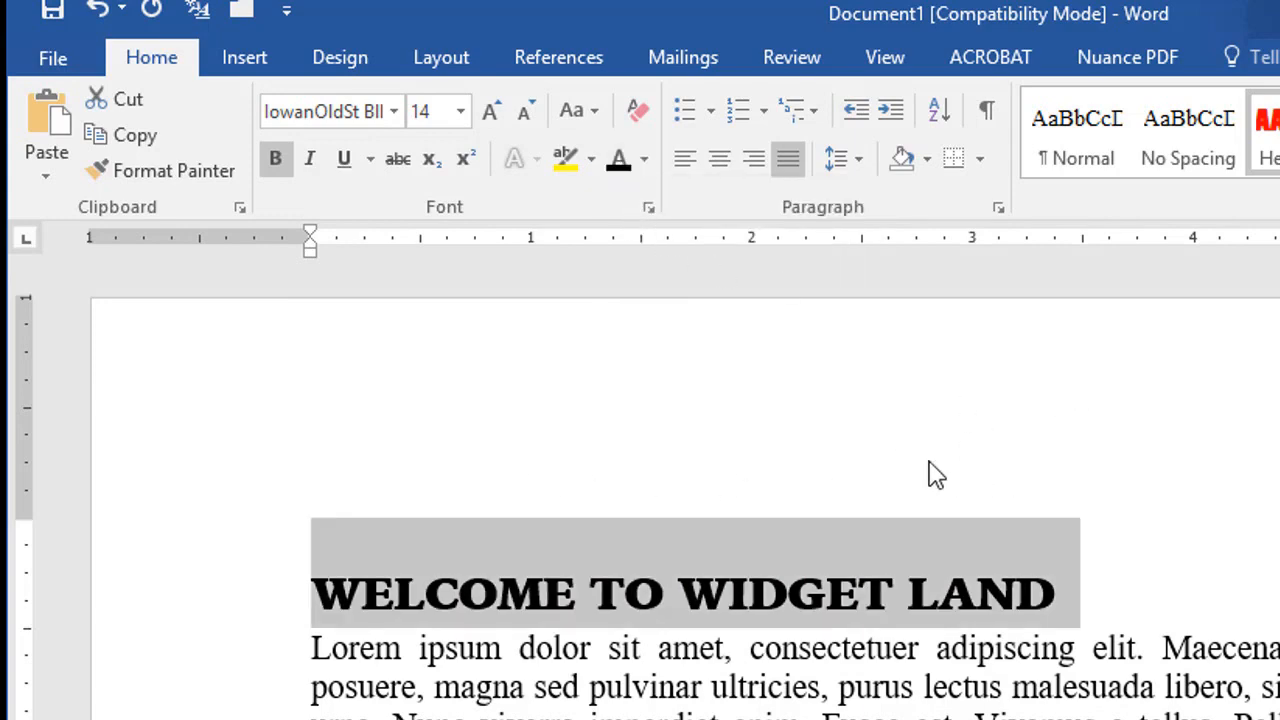
Step: Set the title's spacing before to 12 pt and update the Heading 1 style to match the title
left_click(998, 209)
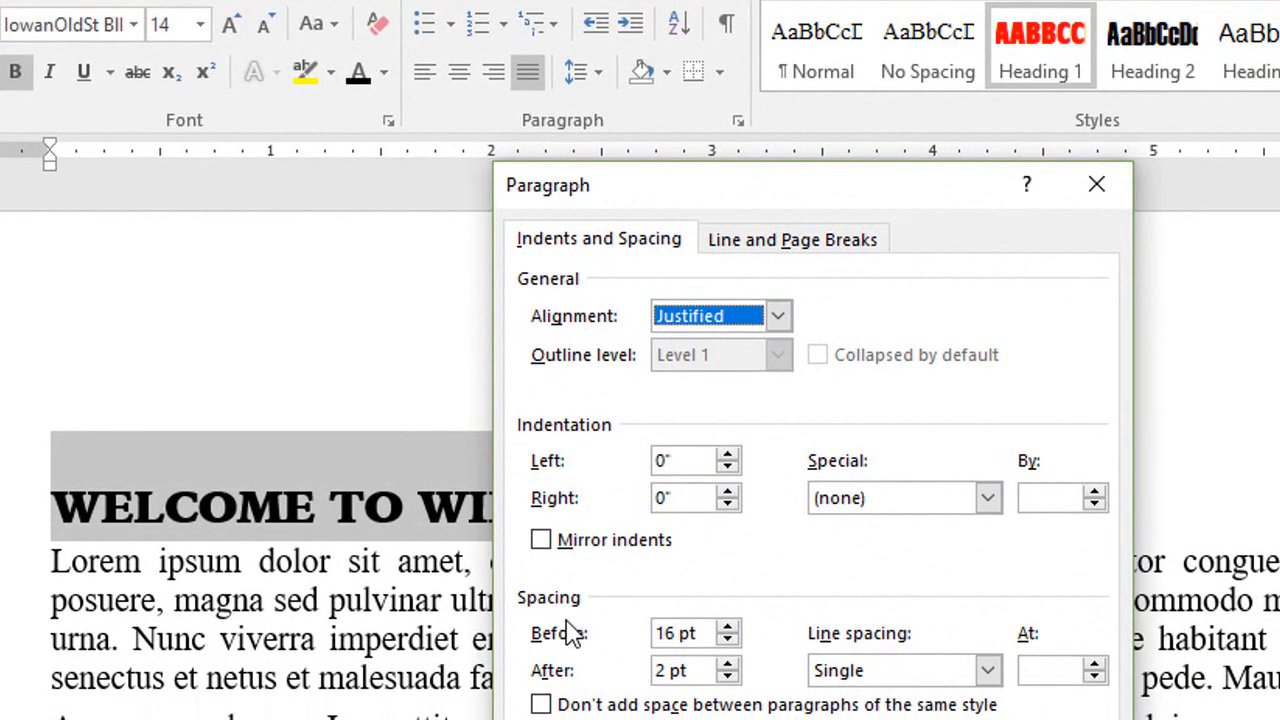
left_click(727, 642)
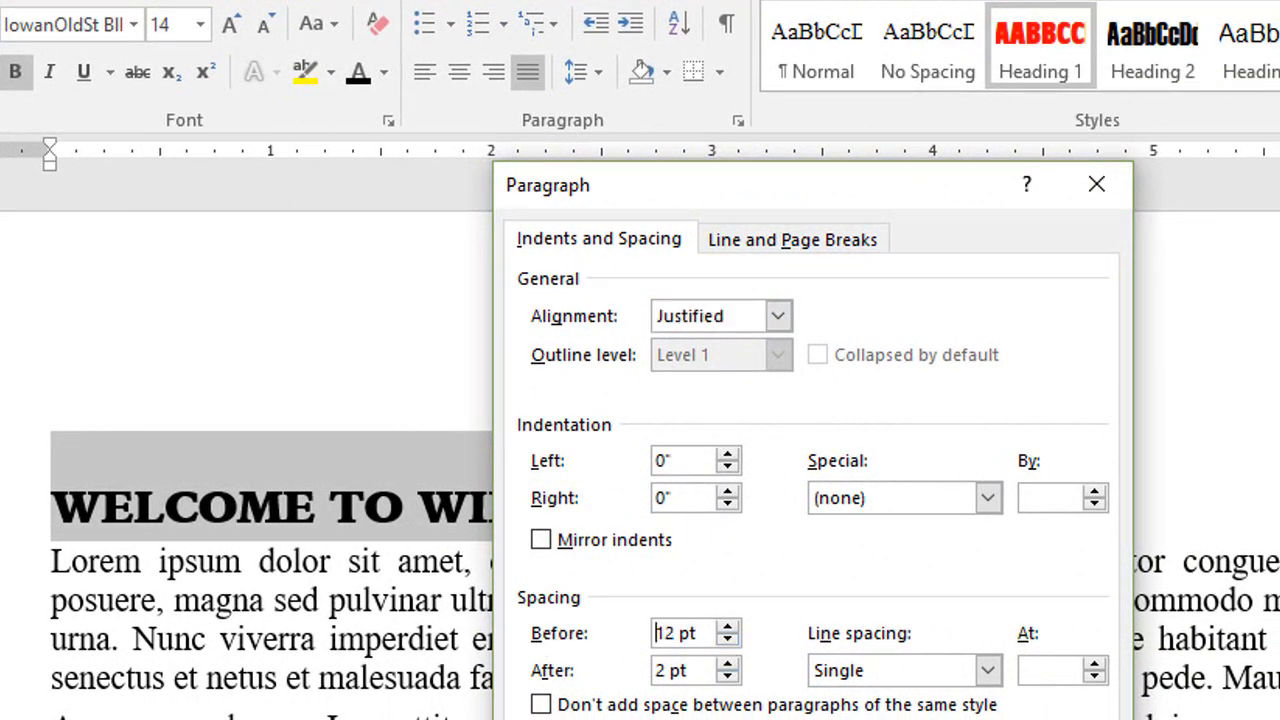
key("Return")
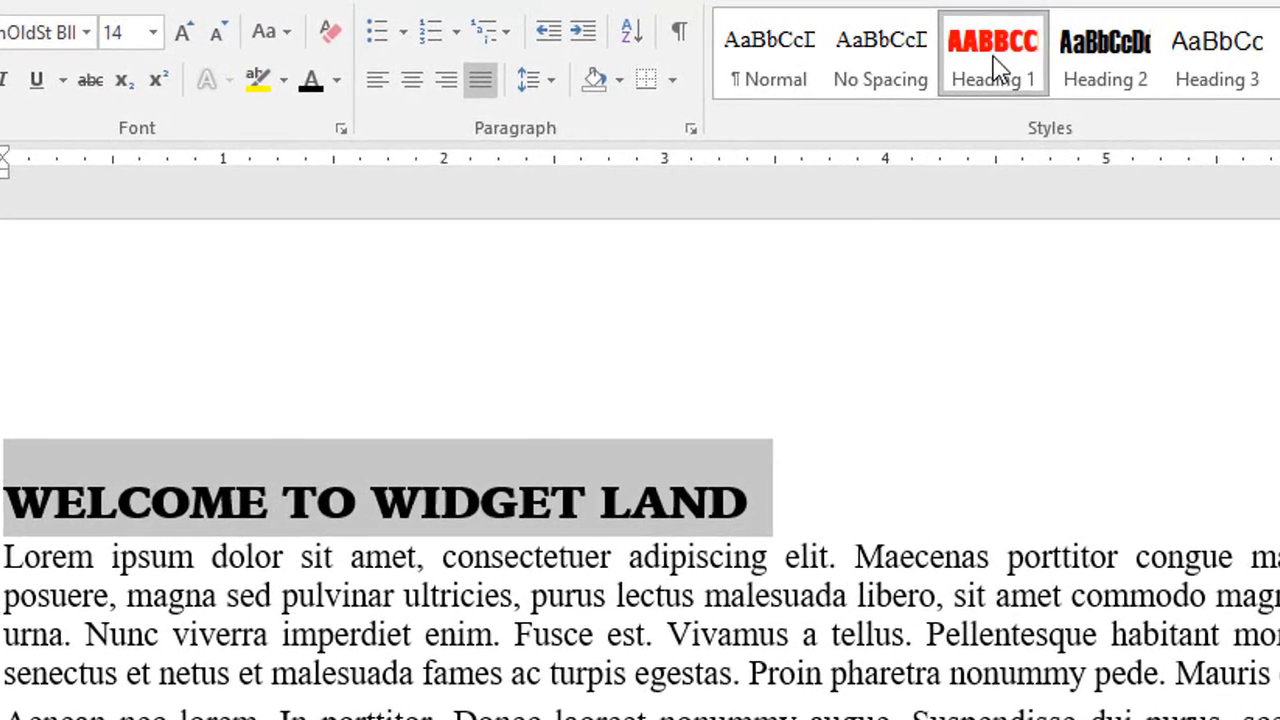
right_click(997, 64)
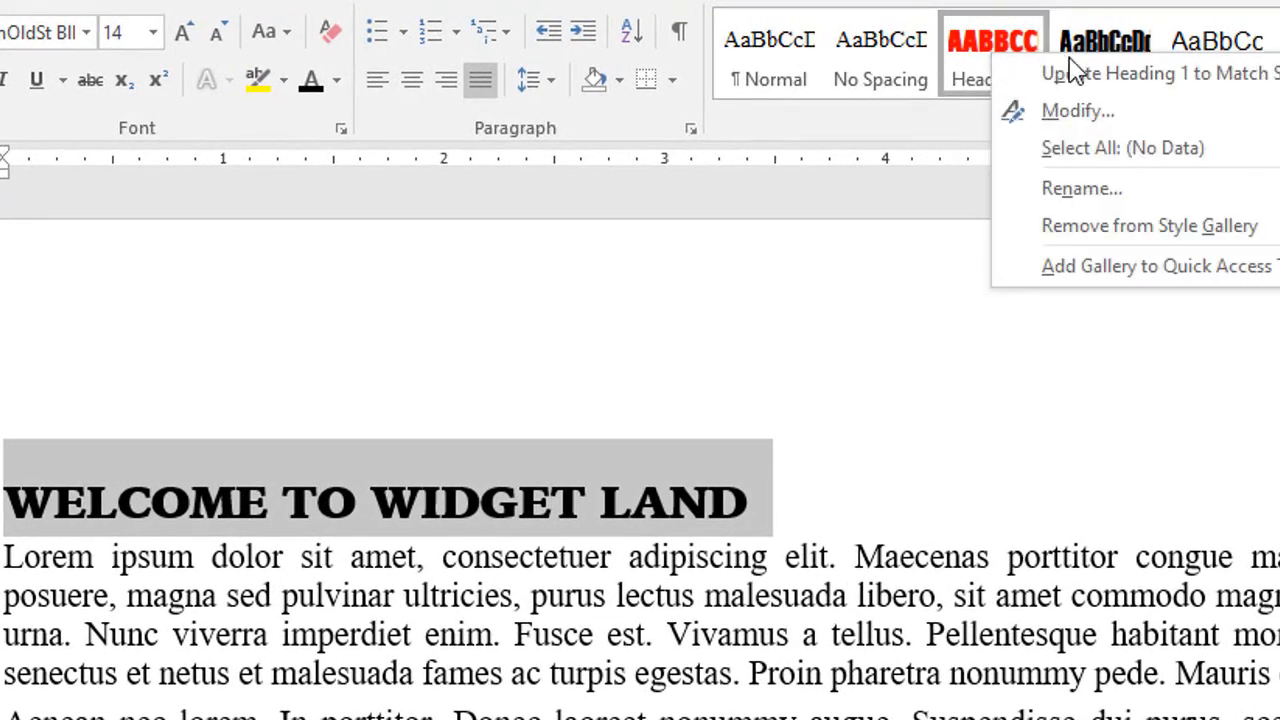
left_click(1120, 80)
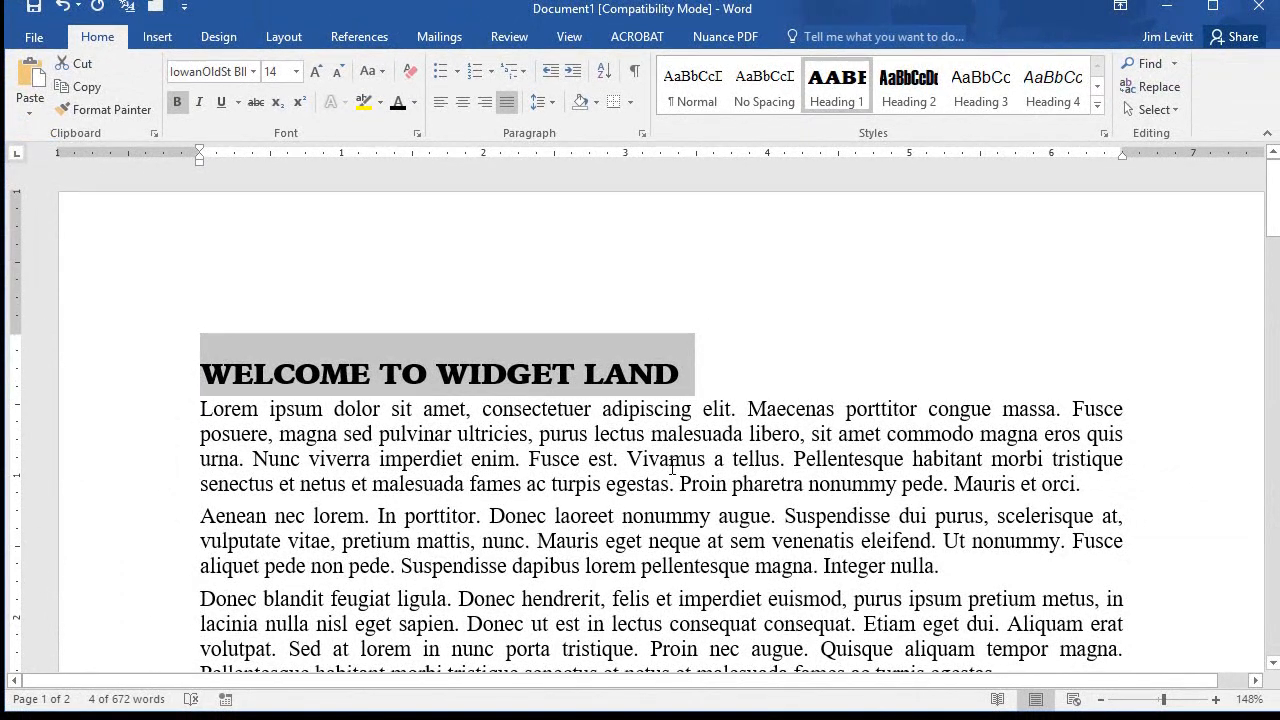
Step: Italicize the word "Vivamus" and make the word "imperdiet" bold in the first body paragraph
double_click(668, 465)
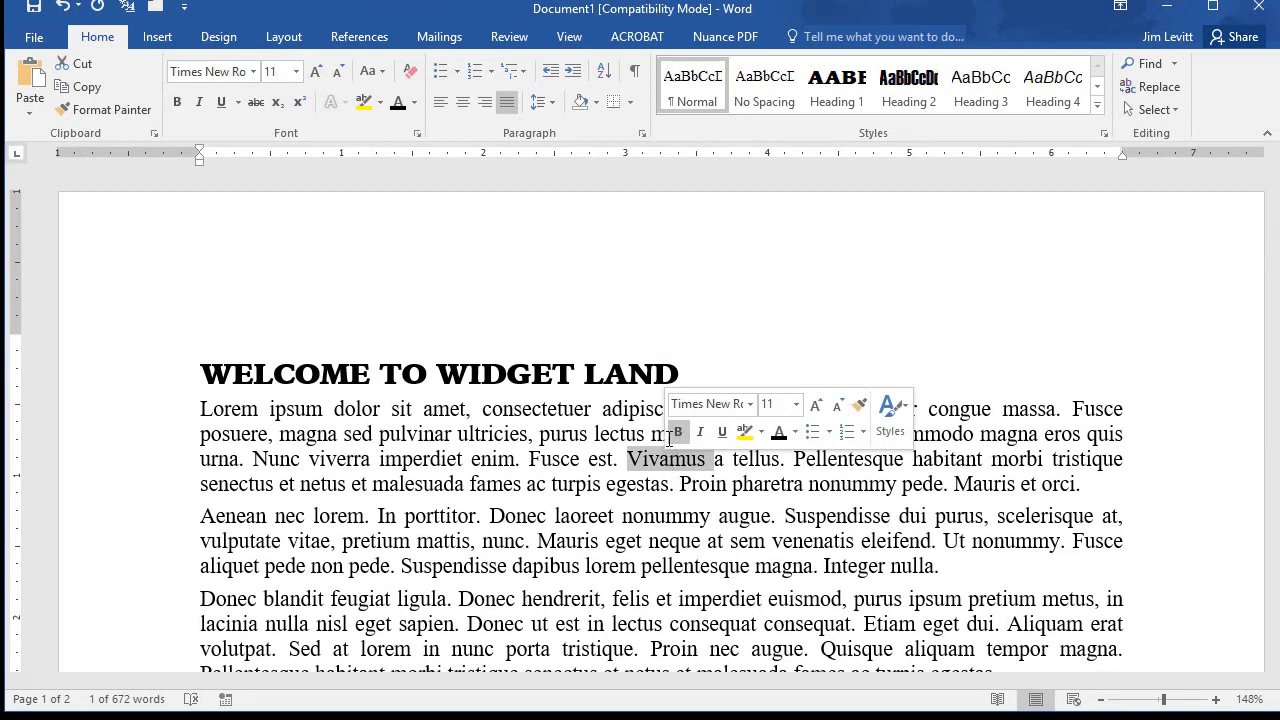
key("ctrl+i")
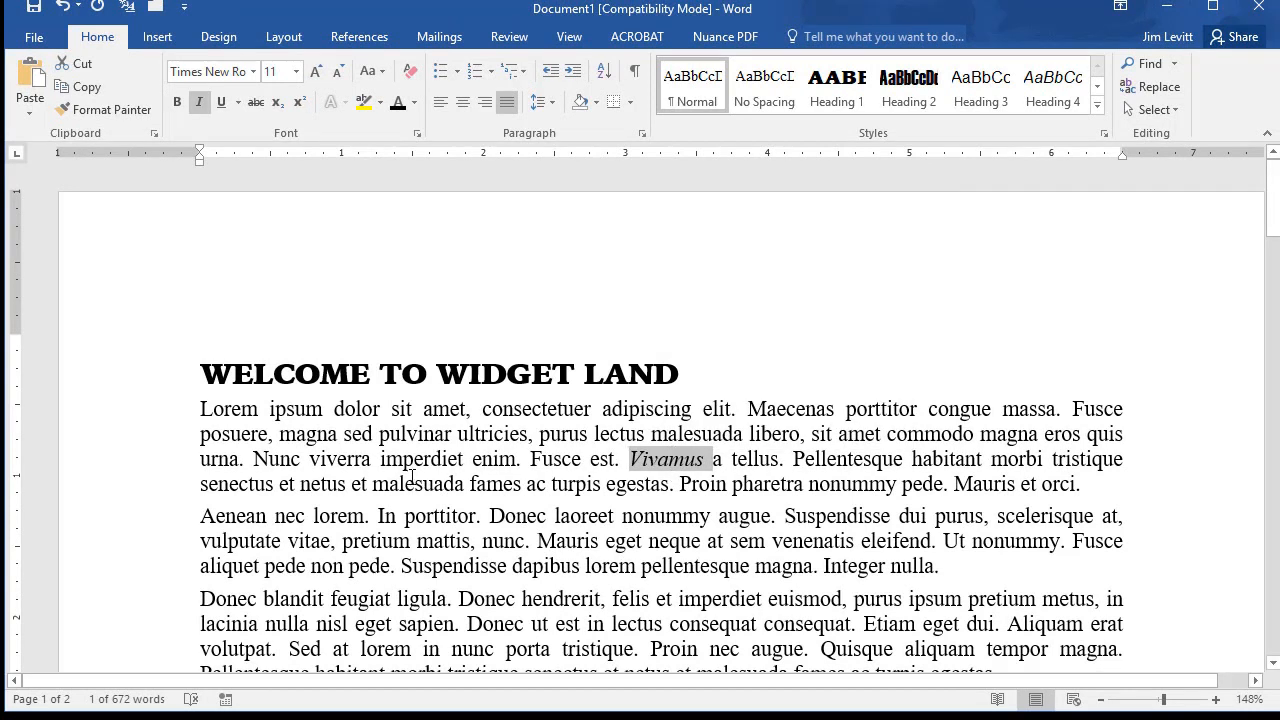
left_click(417, 458)
double_click(421, 460)
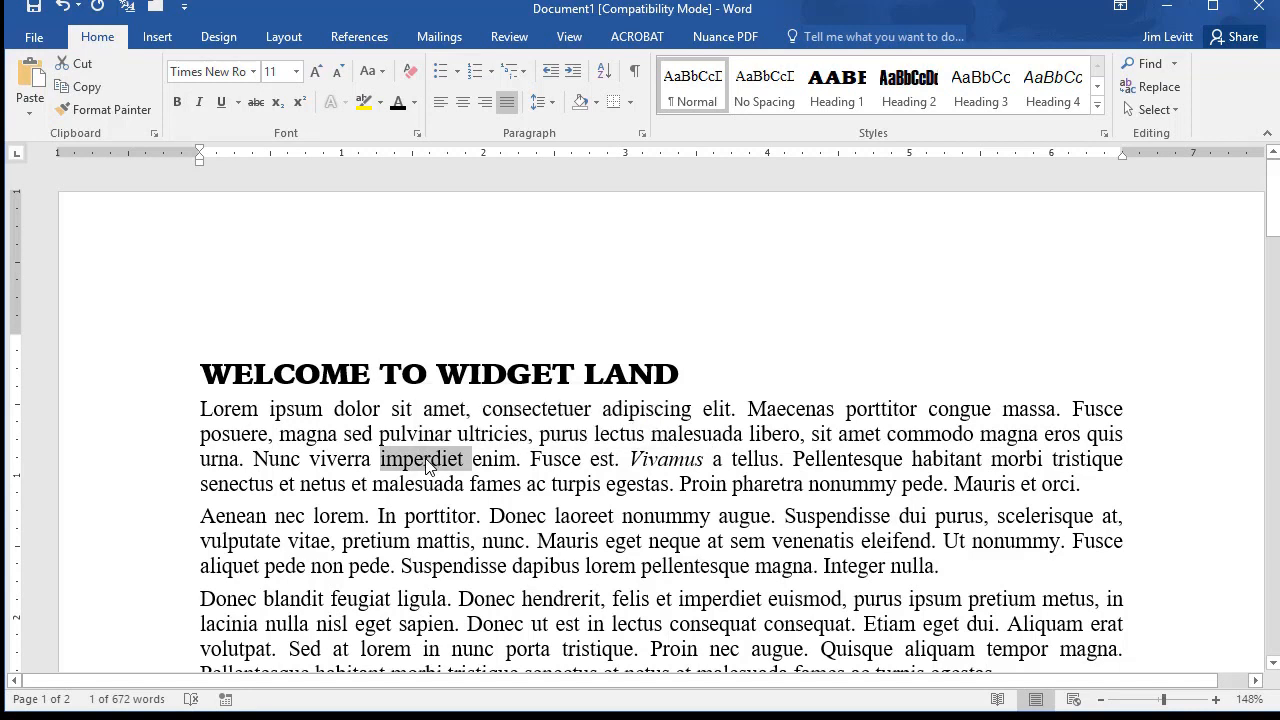
key("ctrl+b")
Step: Underline "Pellentesque habitant morbi tristique" in the first body paragraph
left_click_drag(843, 462, 1132, 457)
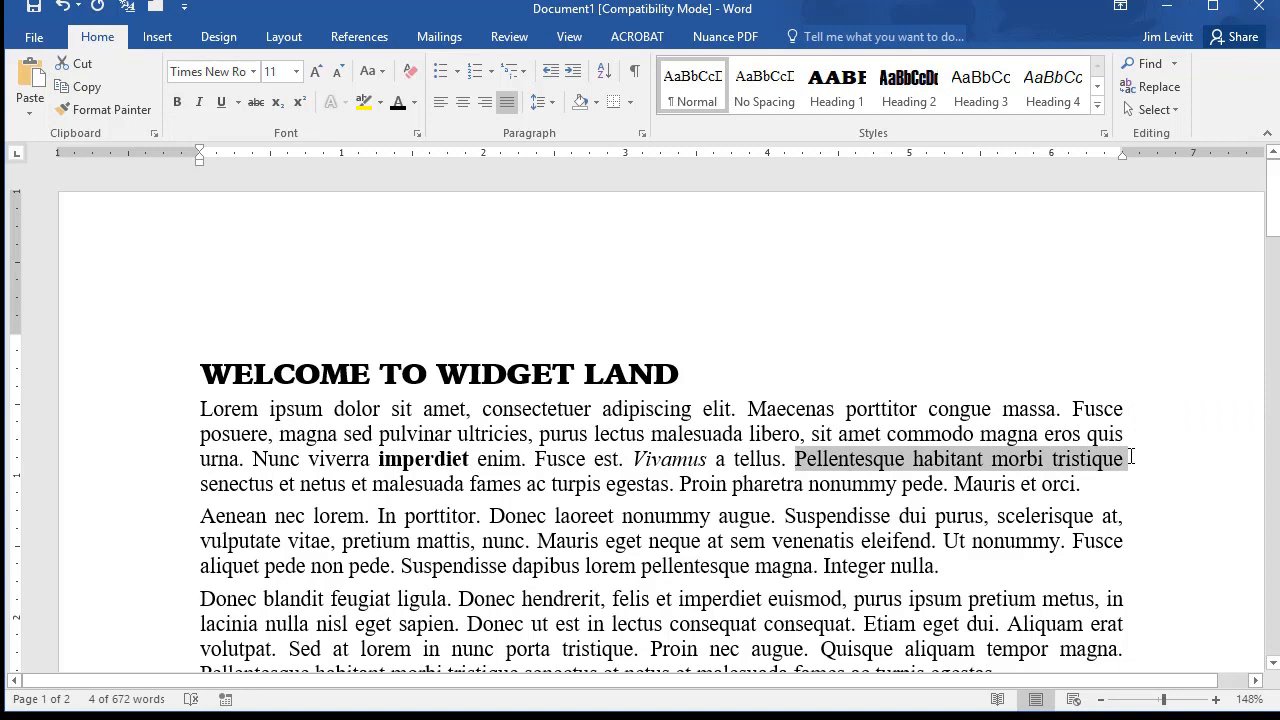
key("ctrl+u")
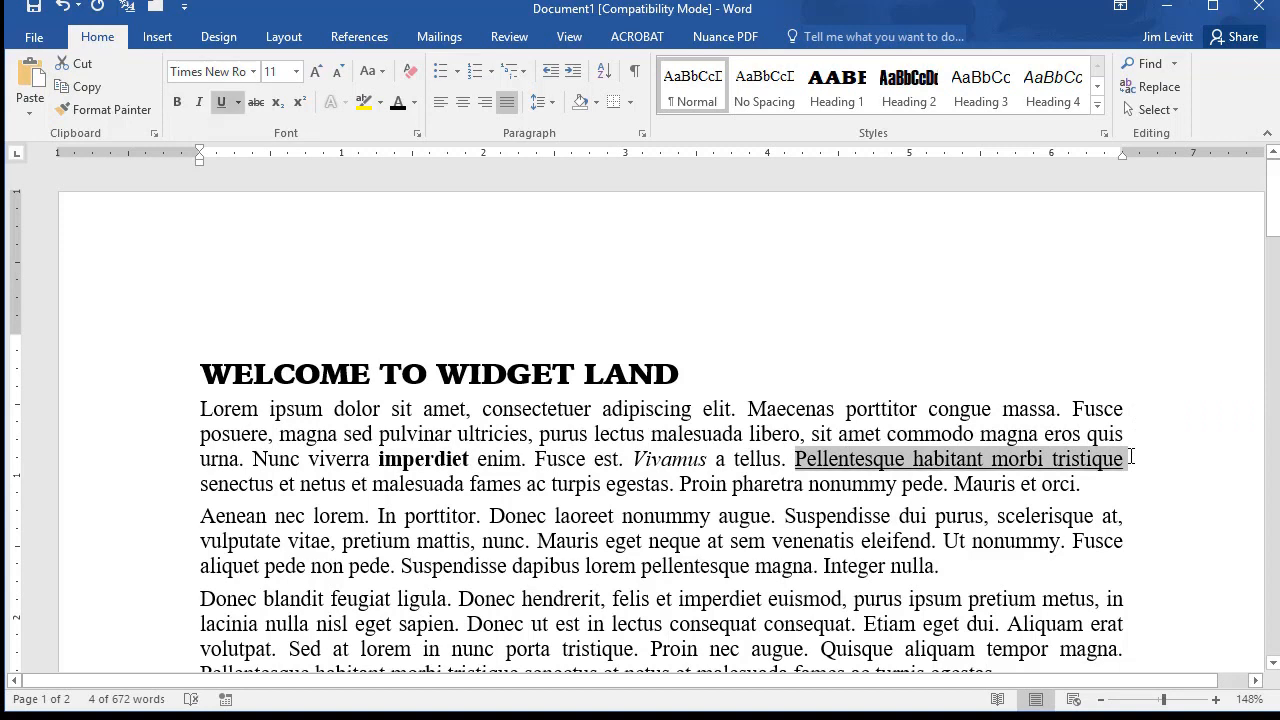
left_click(561, 438)
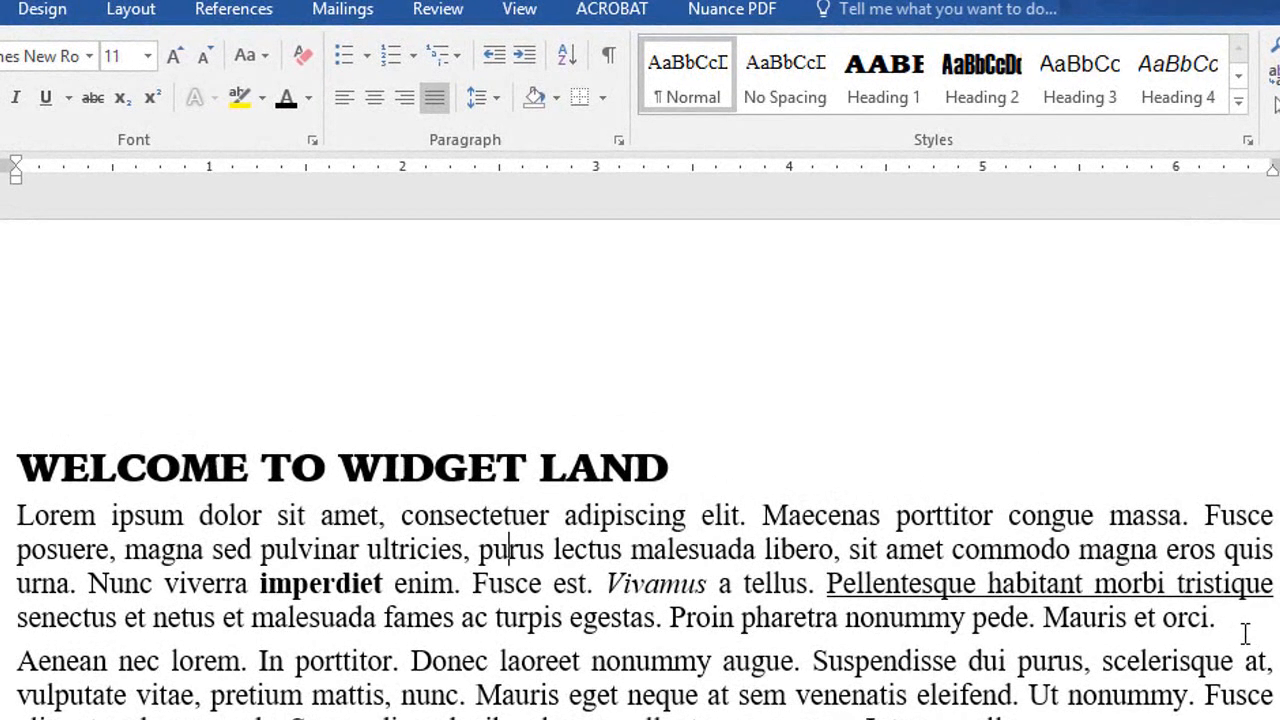
Step: Clear the bold, italic and underline formatting from the entire first body paragraph
left_click_drag(1215, 618, 17, 516)
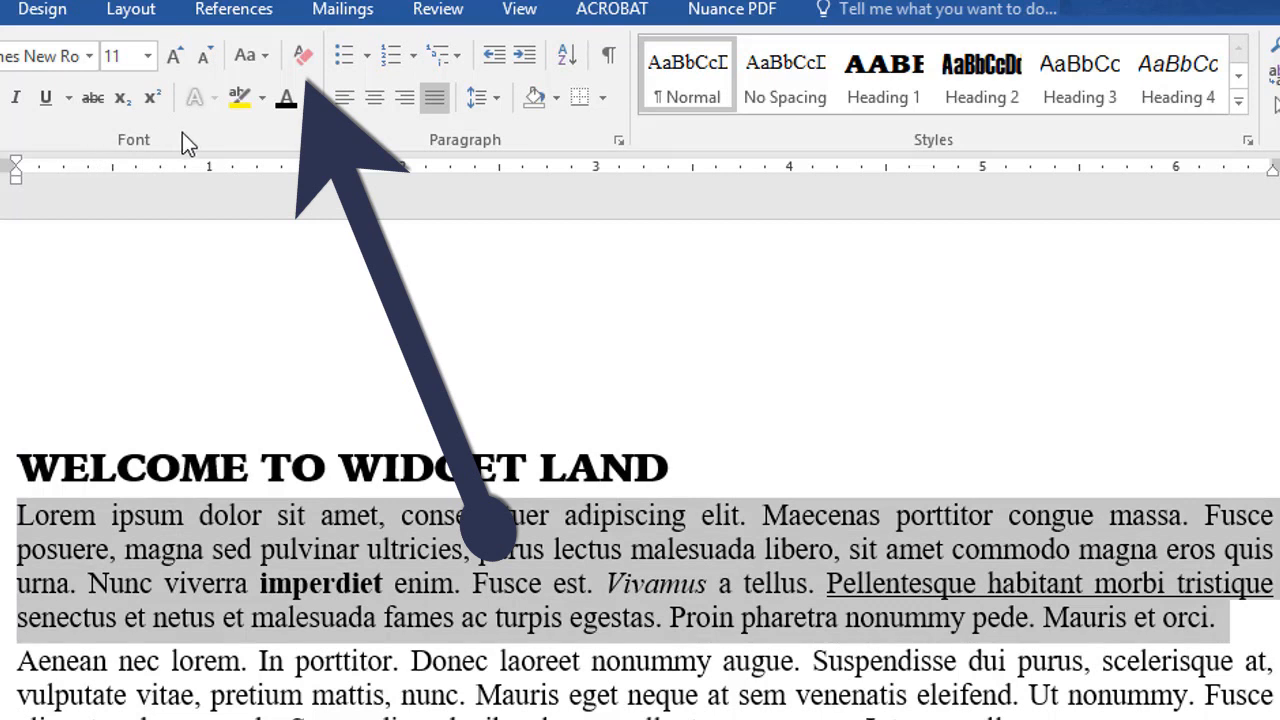
left_click(303, 58)
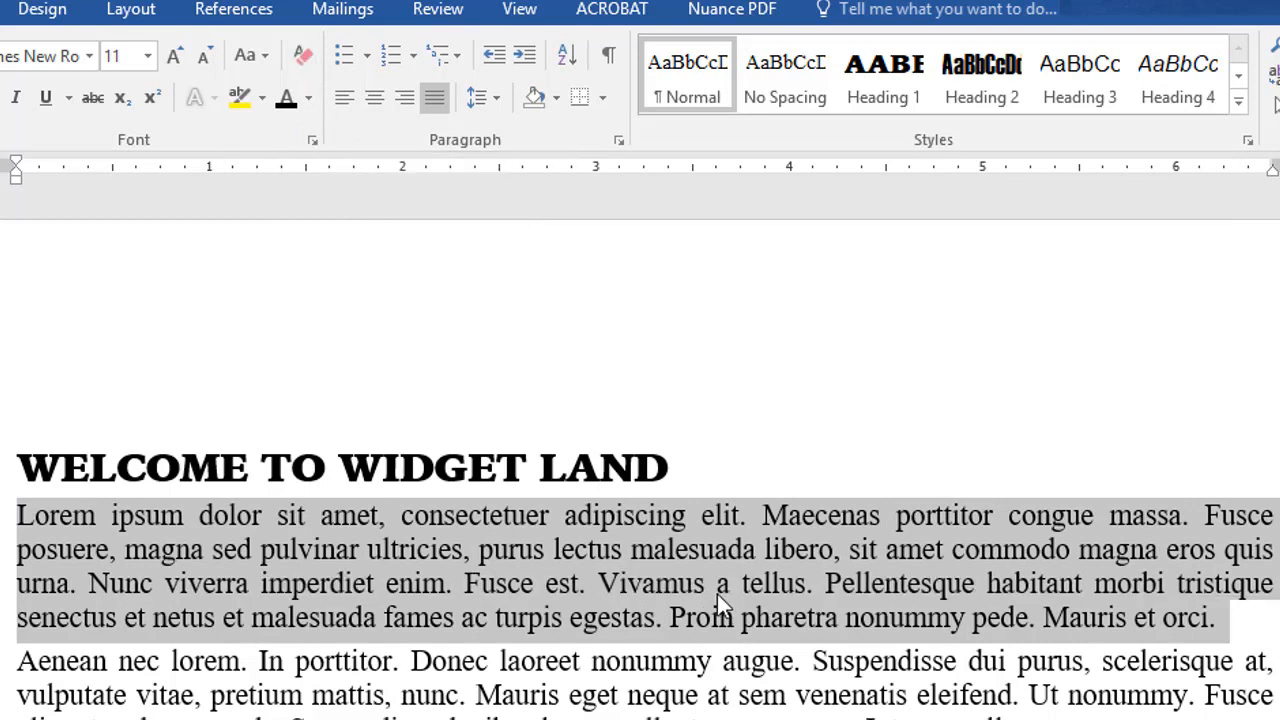
key("ctrl+z")
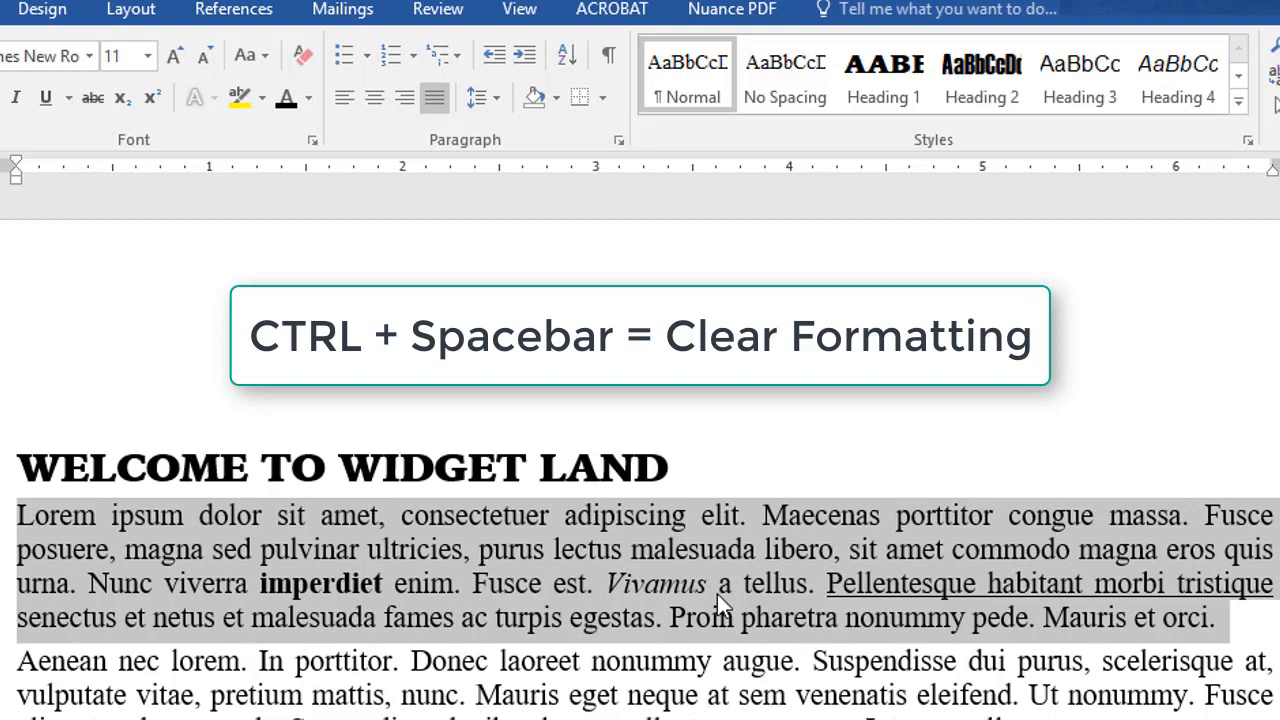
key("ctrl+space")
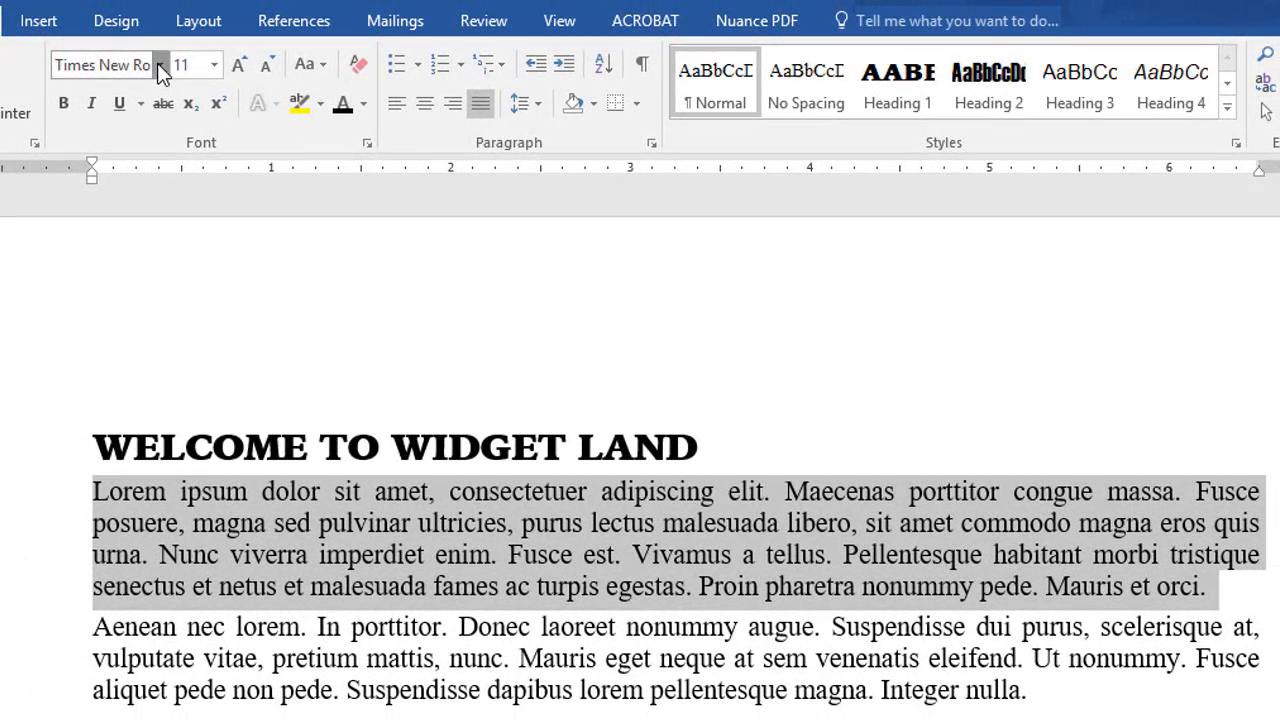
Step: Change the first body paragraph's font to Arial Narrow and update the Normal style to match it
left_click(159, 65)
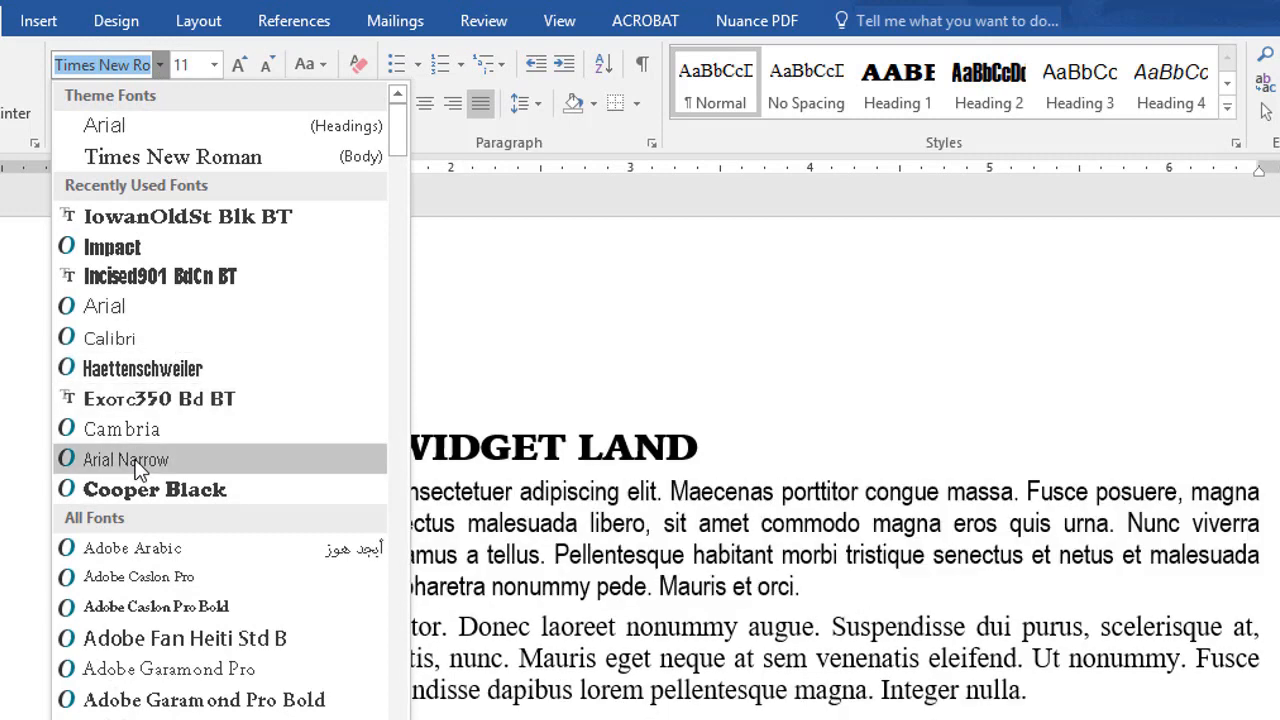
left_click(136, 460)
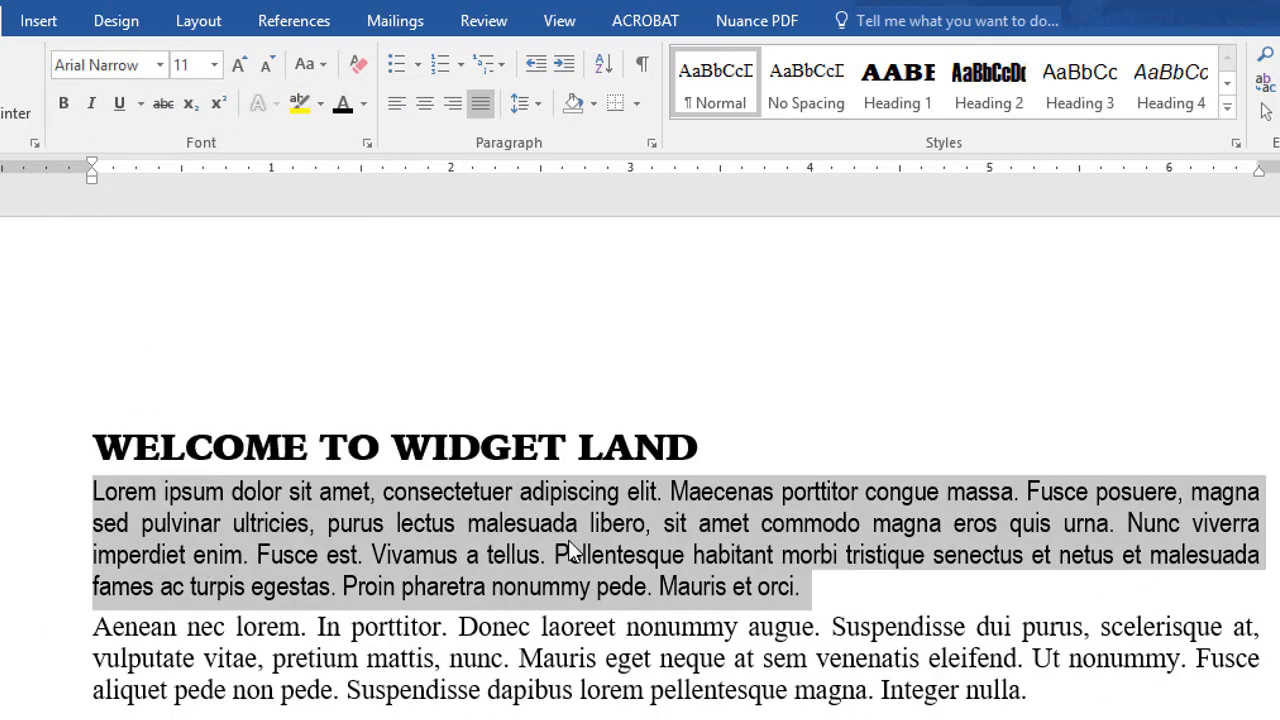
right_click(701, 77)
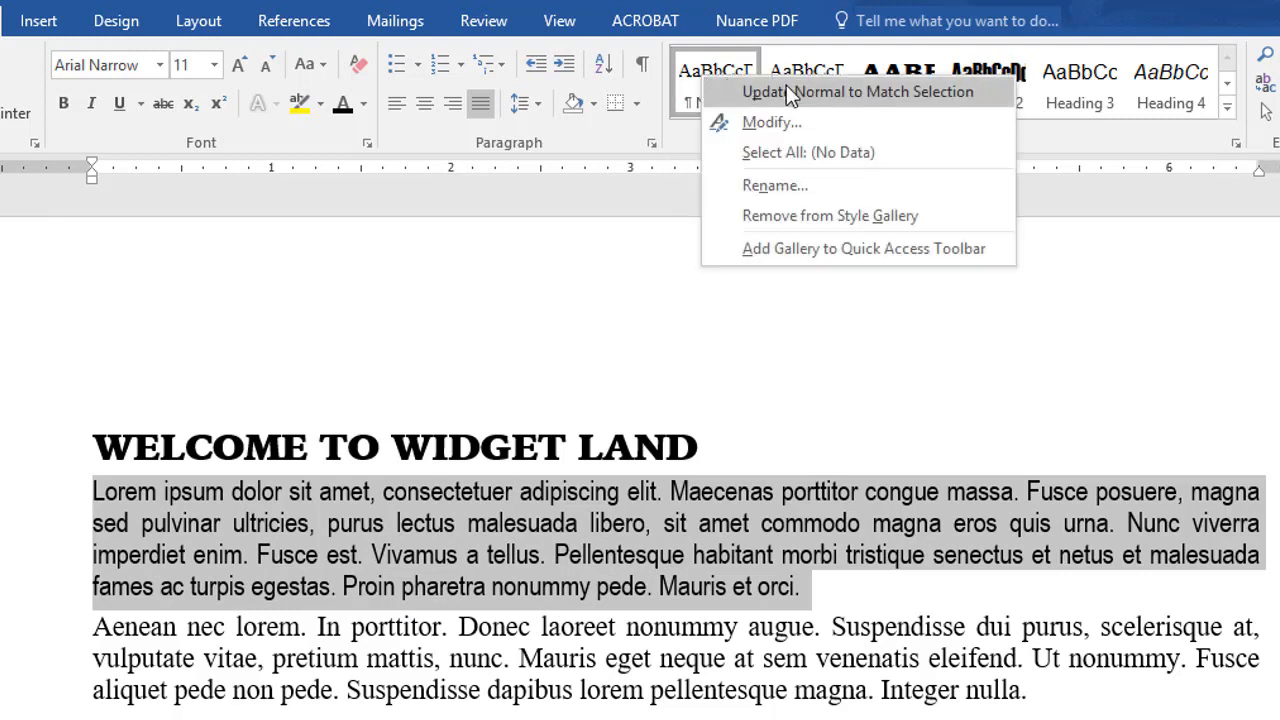
left_click(890, 95)
Step: Apply the Heading 2 style to the headings "1. Purpose of our Widgets" and "2. Manufacturing techniuqes"
left_click_drag(1279, 230, 1279, 232)
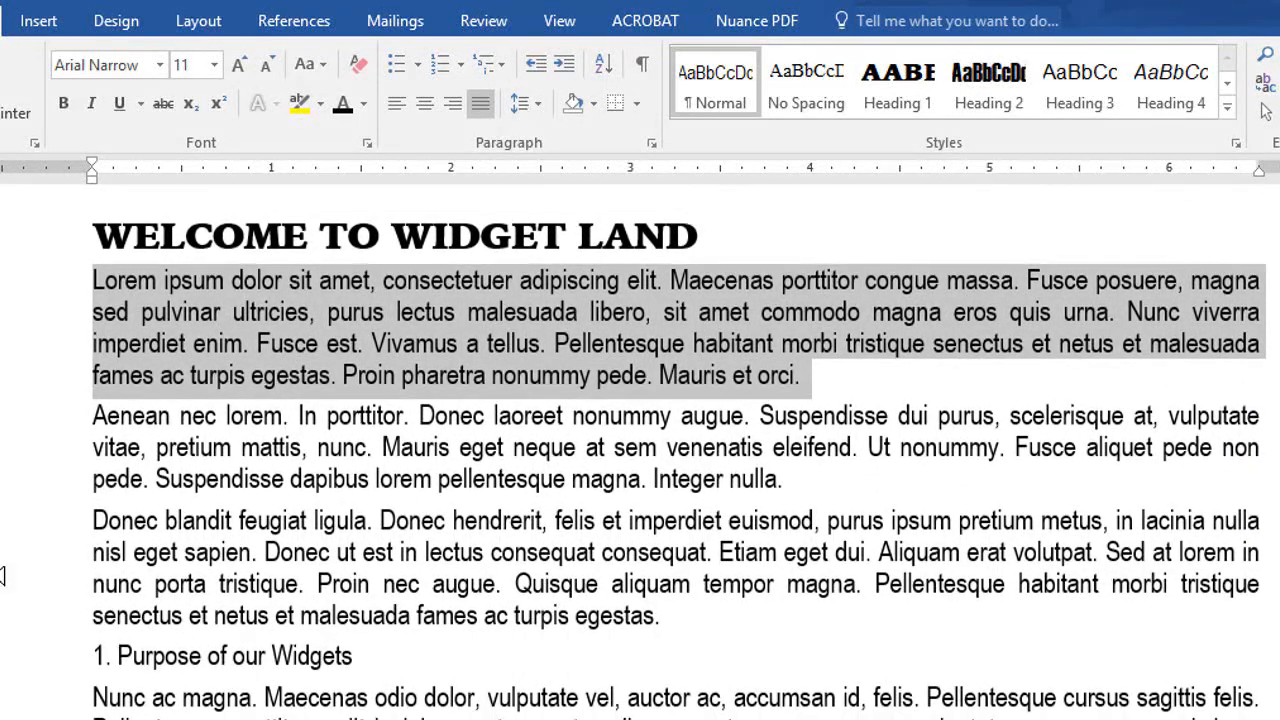
left_click(249, 655)
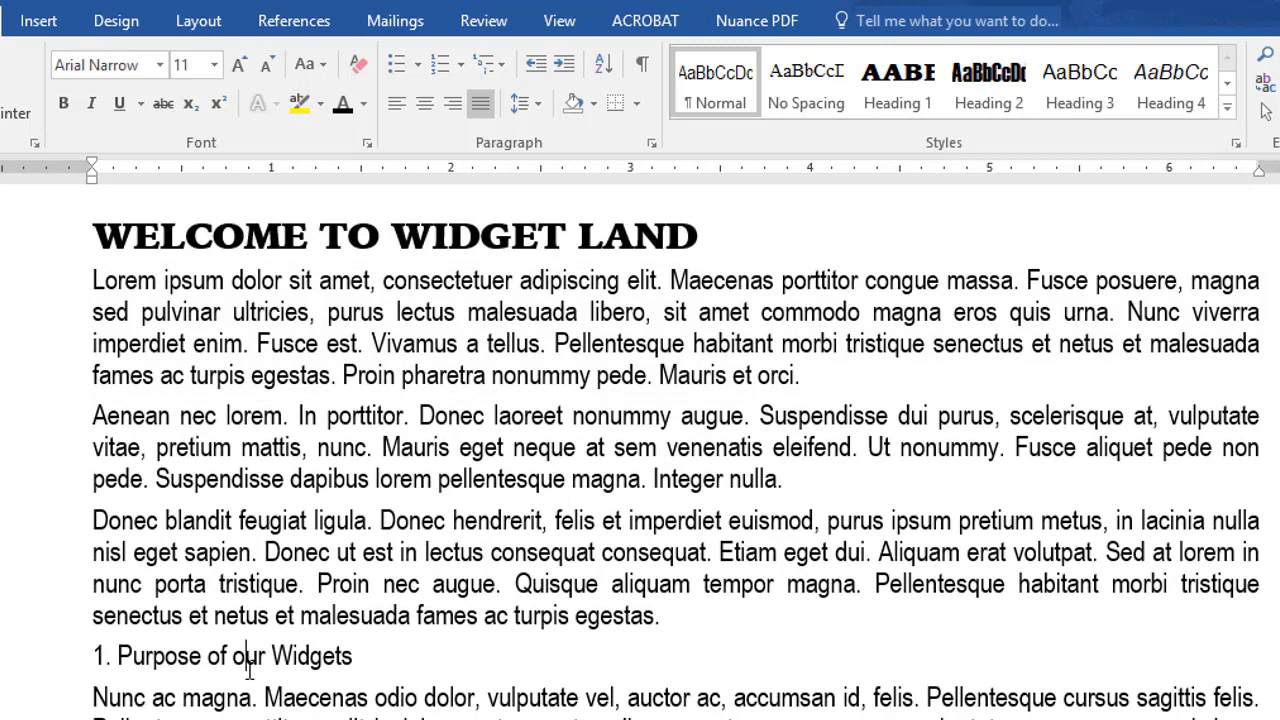
left_click(1006, 87)
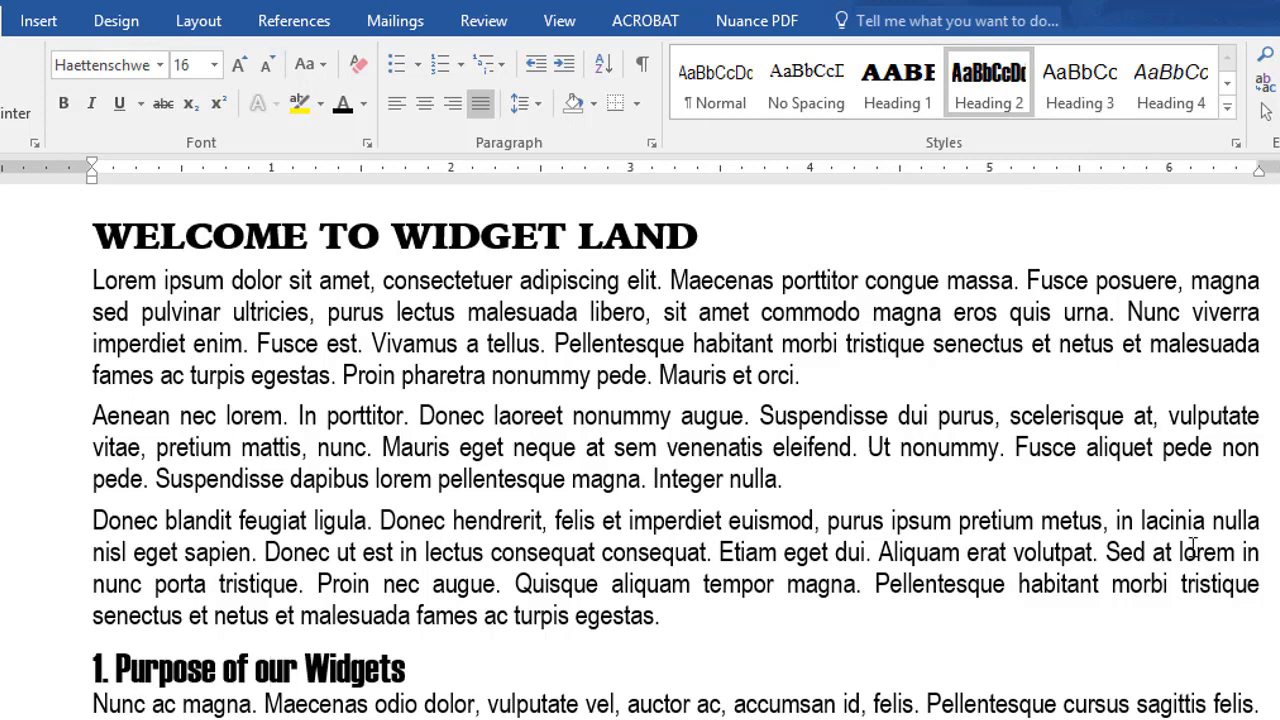
scroll(168, 405, "down", 5)
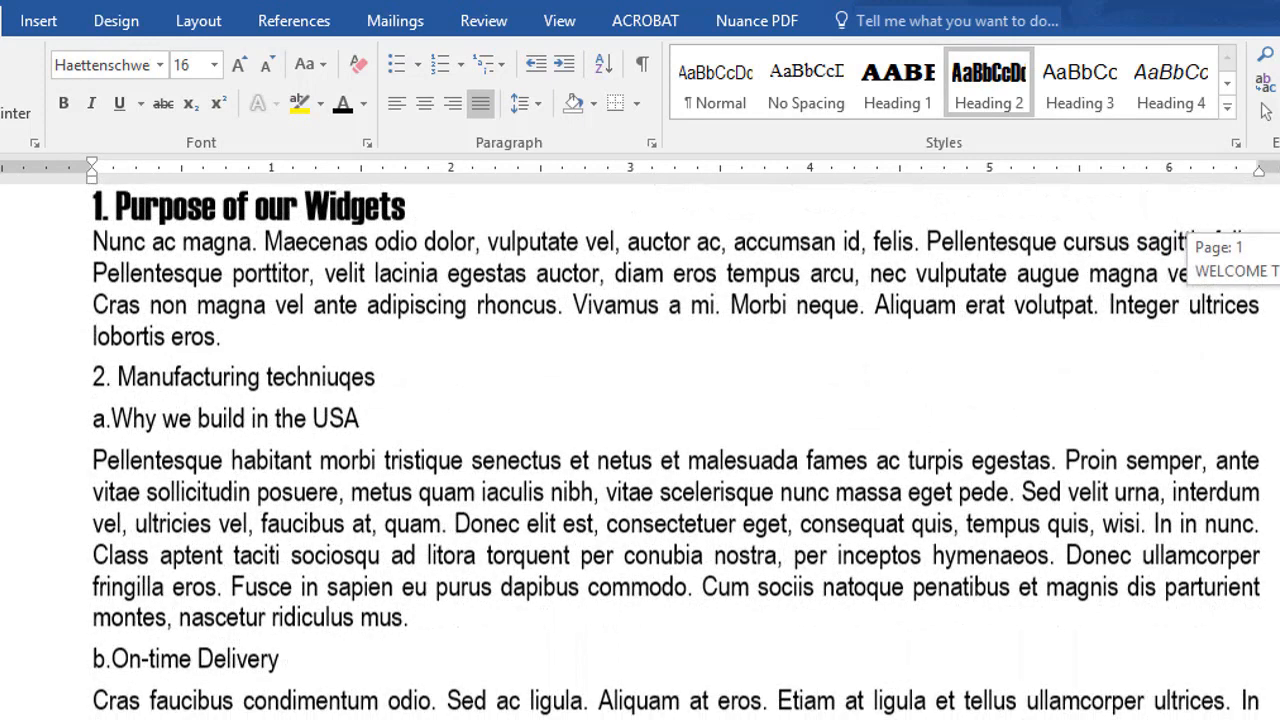
left_click(166, 376)
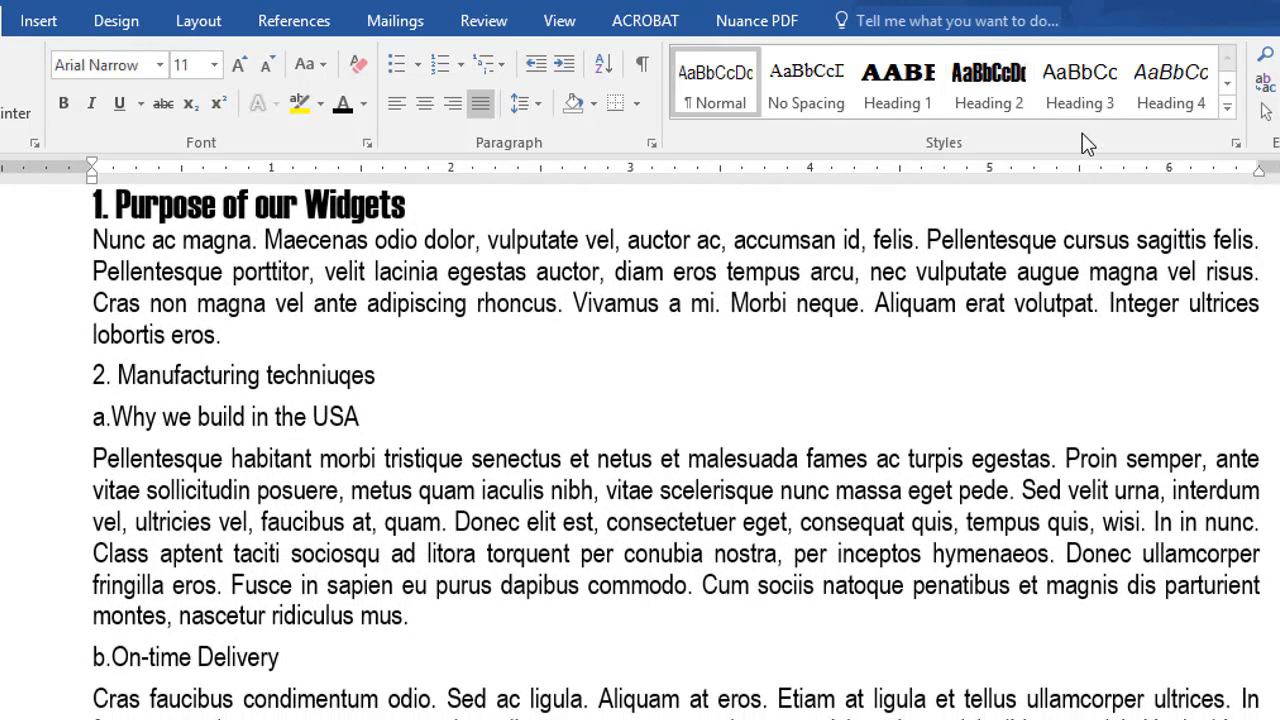
left_click(1001, 87)
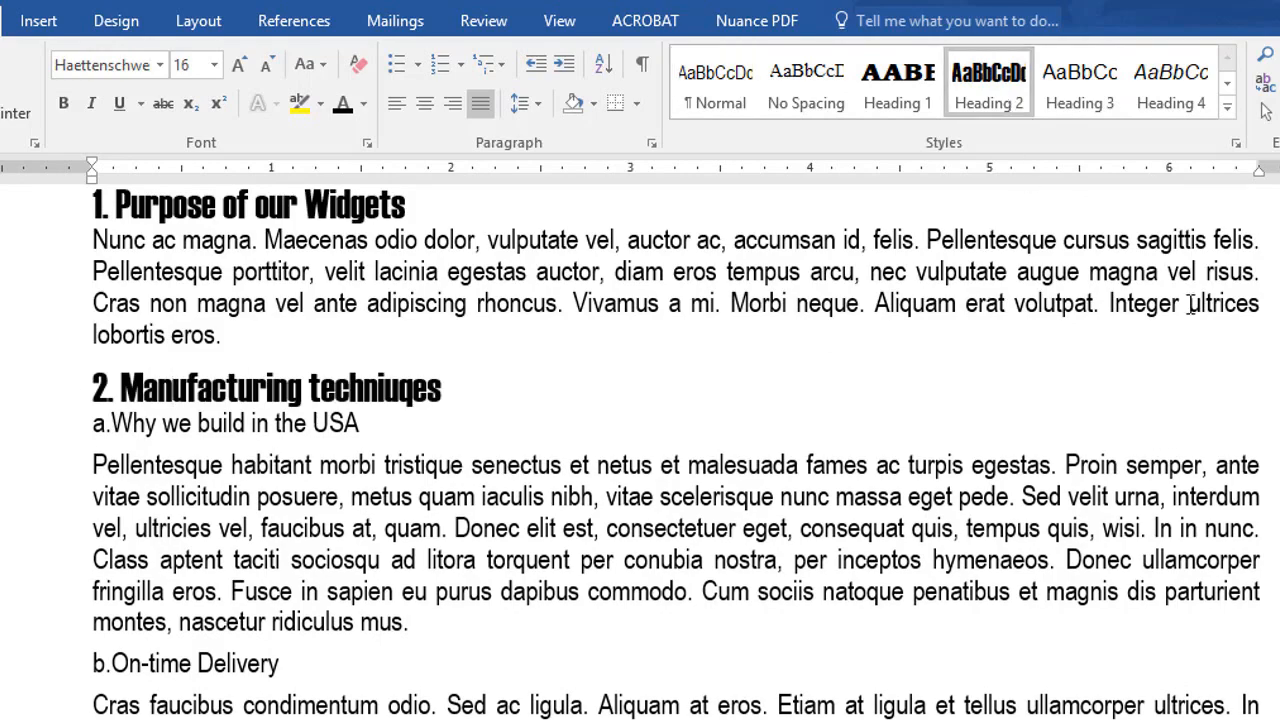
scroll(662, 328, "up", 6)
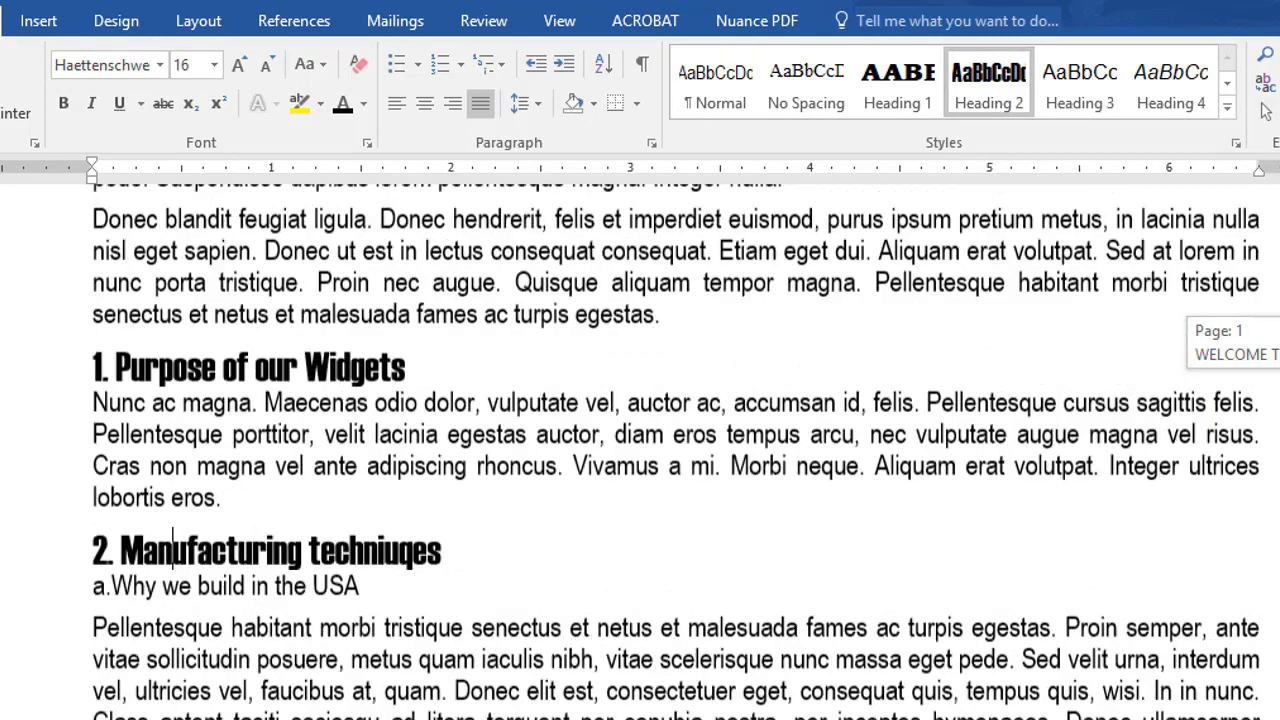
scroll(662, 328, "down", 4)
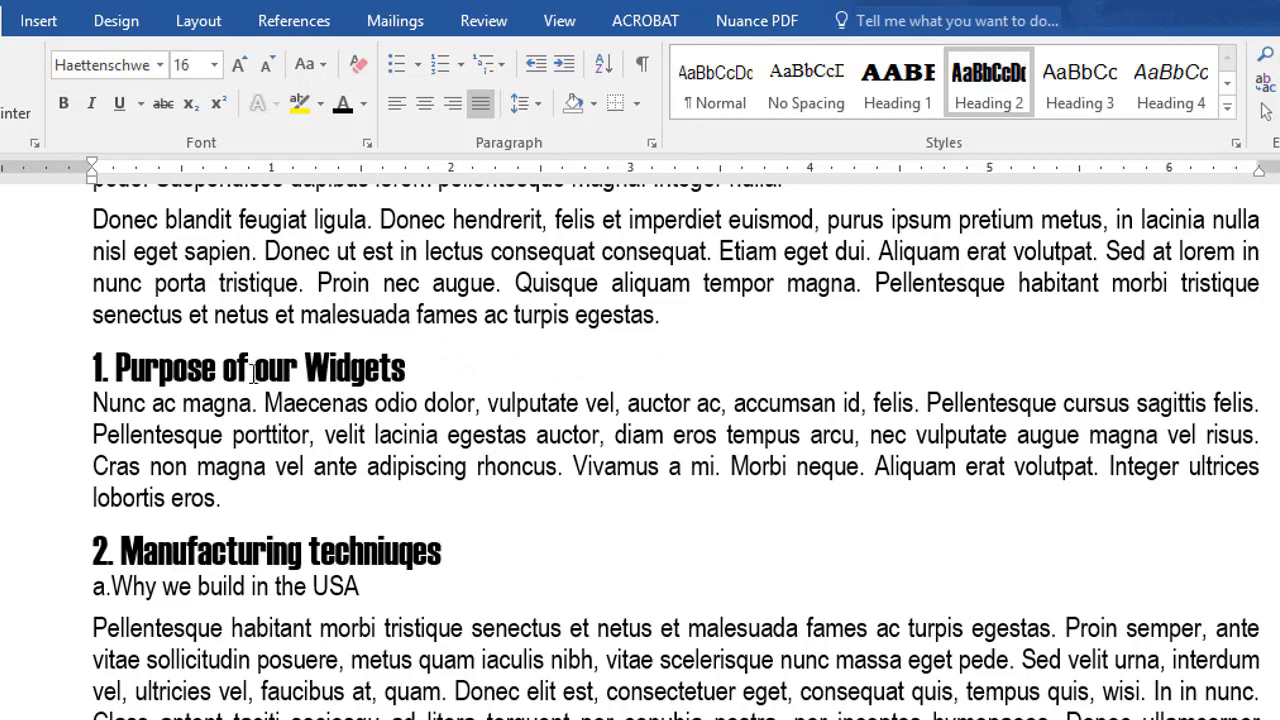
right_click(1002, 82)
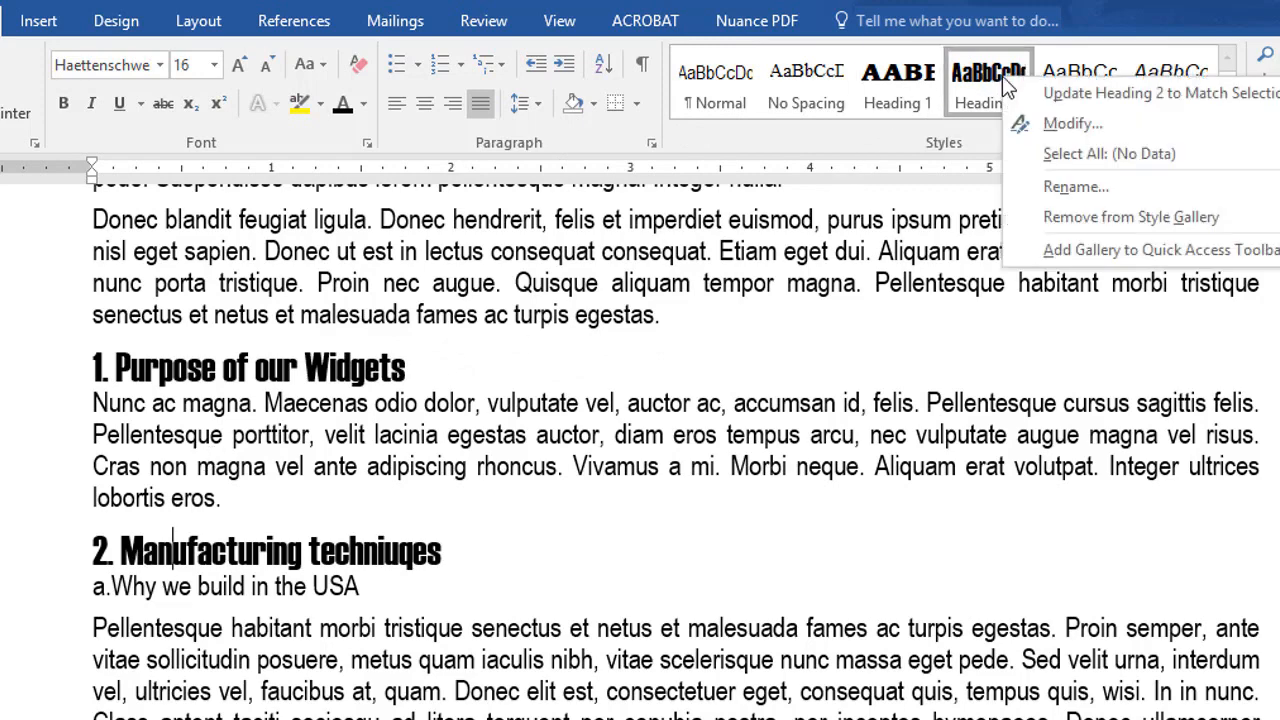
left_click(1068, 123)
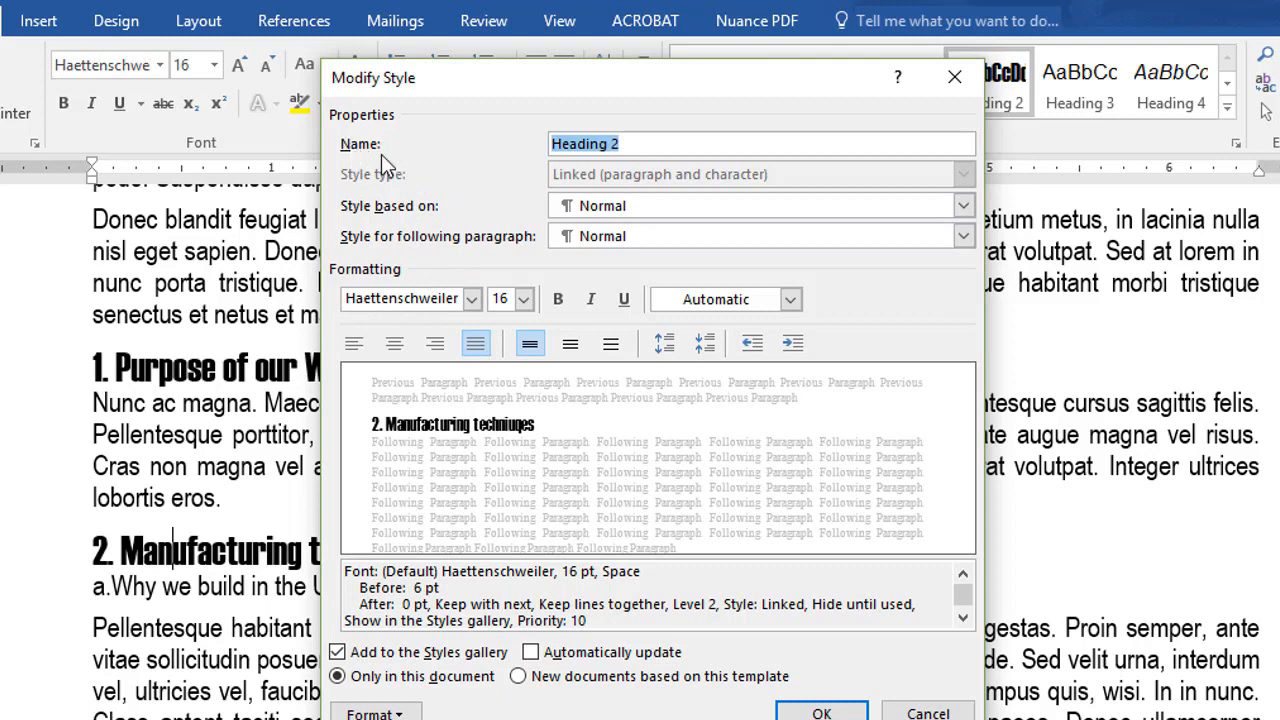
left_click(375, 714)
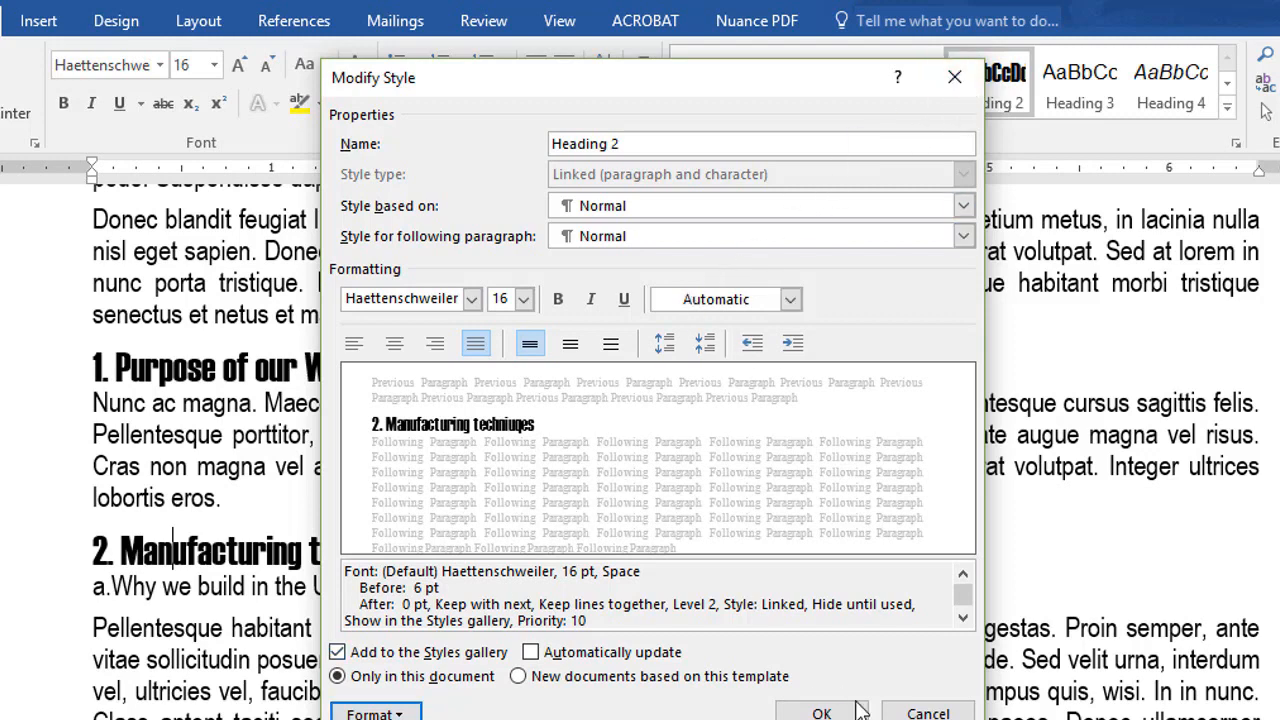
left_click(929, 713)
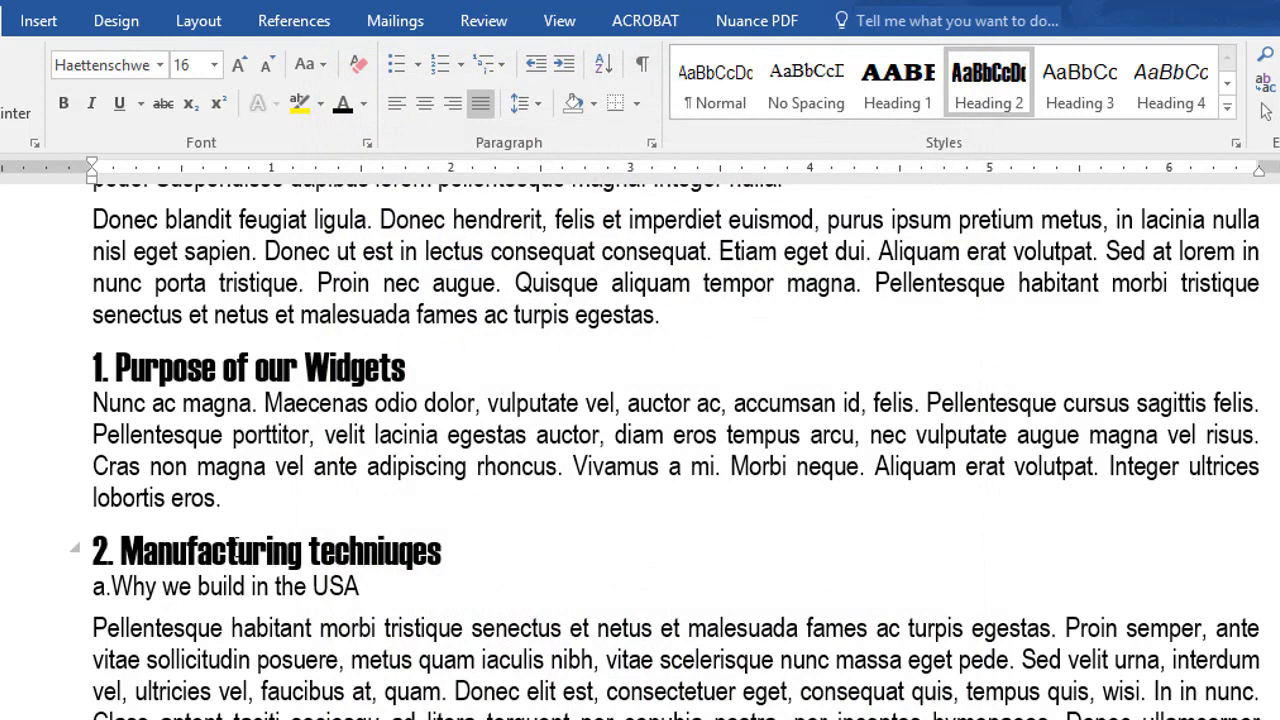
Step: Change the heading "2. Manufacturing techniuqes" to Cooper Black at 14 pt and update the Heading 2 style to match it
left_click_drag(444, 560, 76, 556)
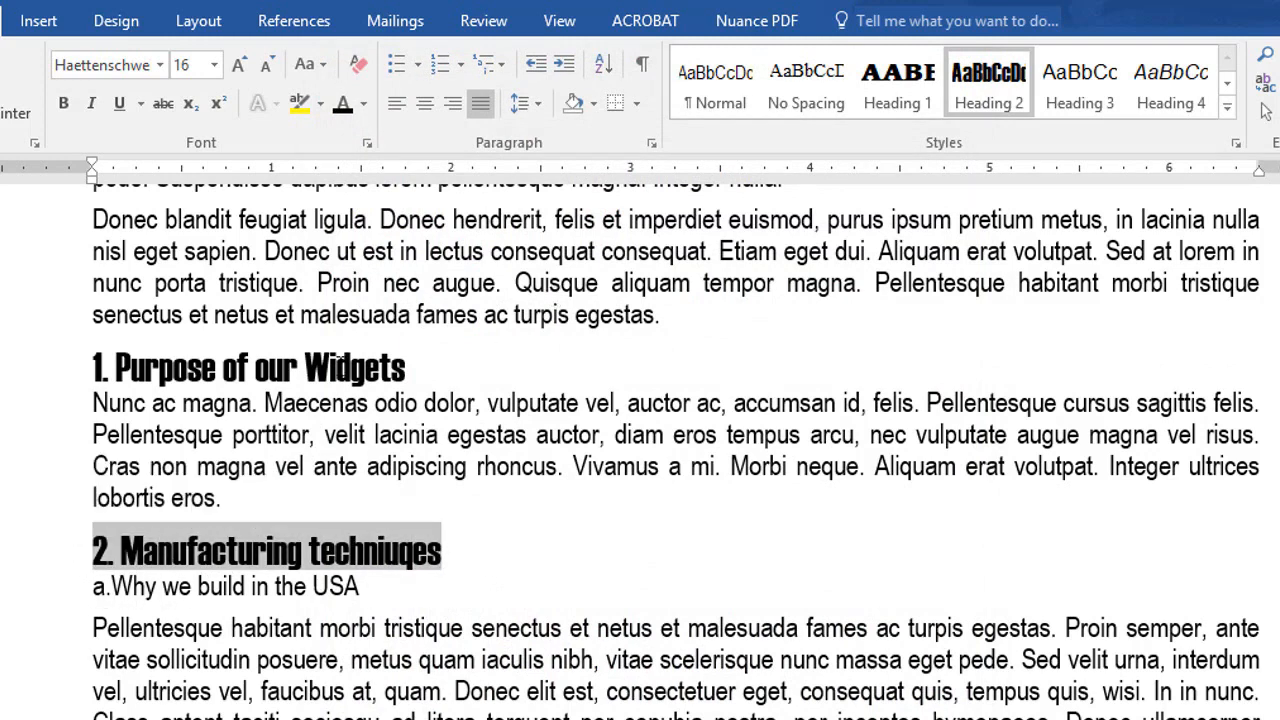
left_click(159, 65)
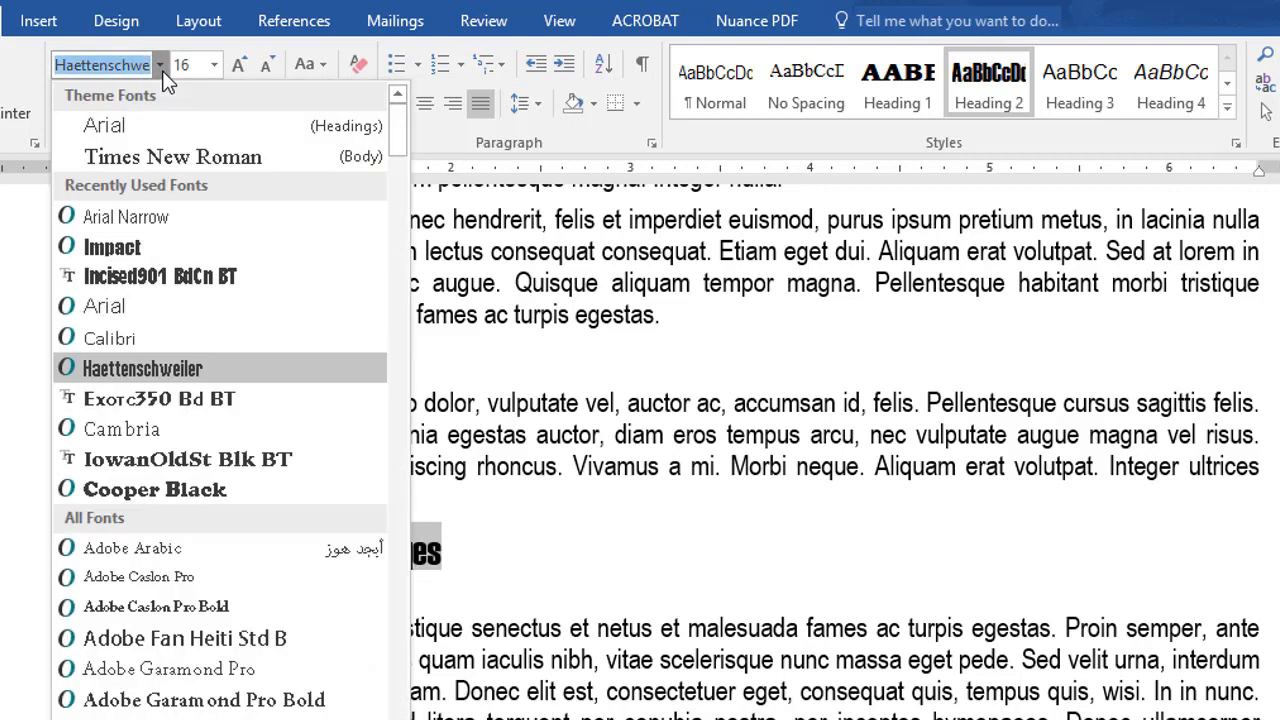
left_click(161, 490)
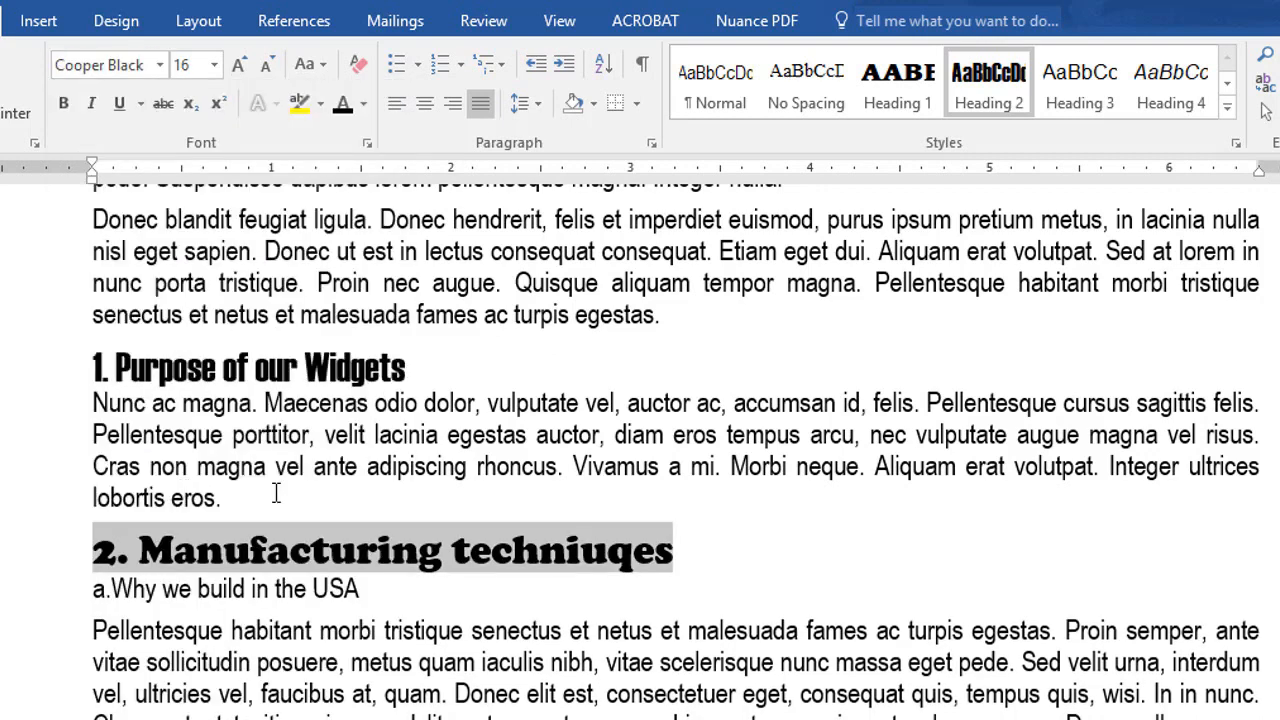
left_click(266, 66)
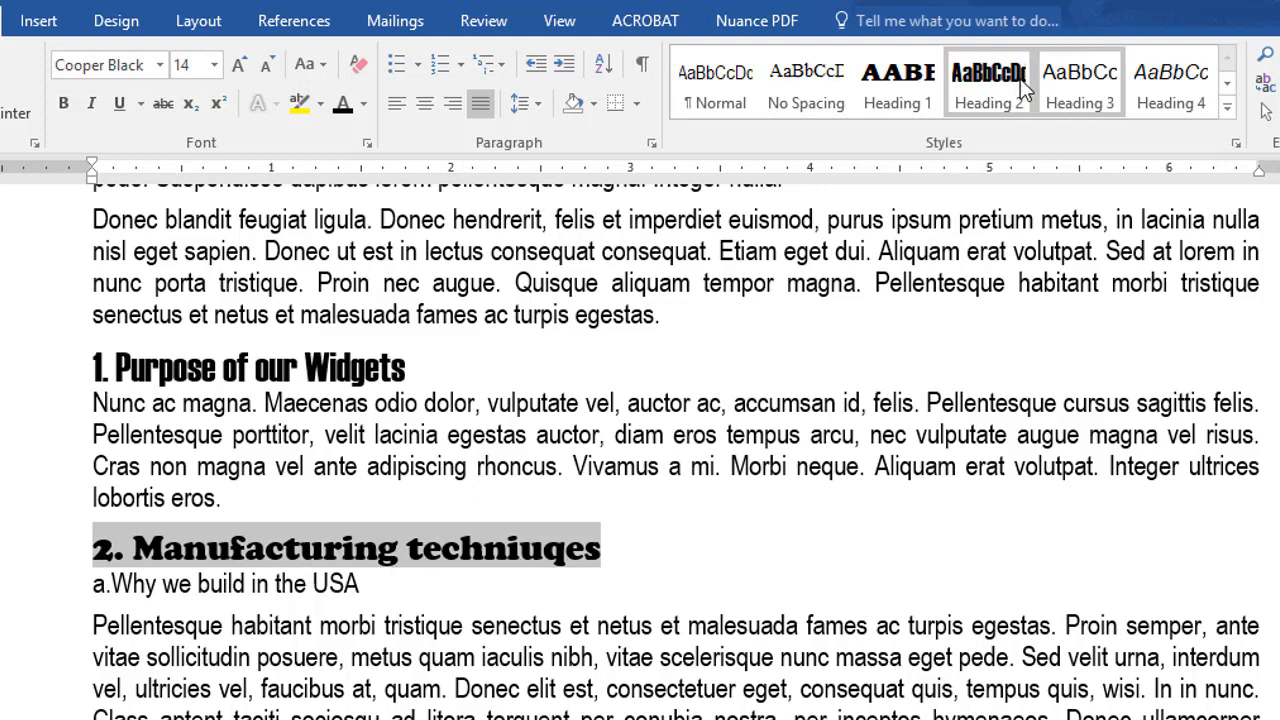
right_click(985, 73)
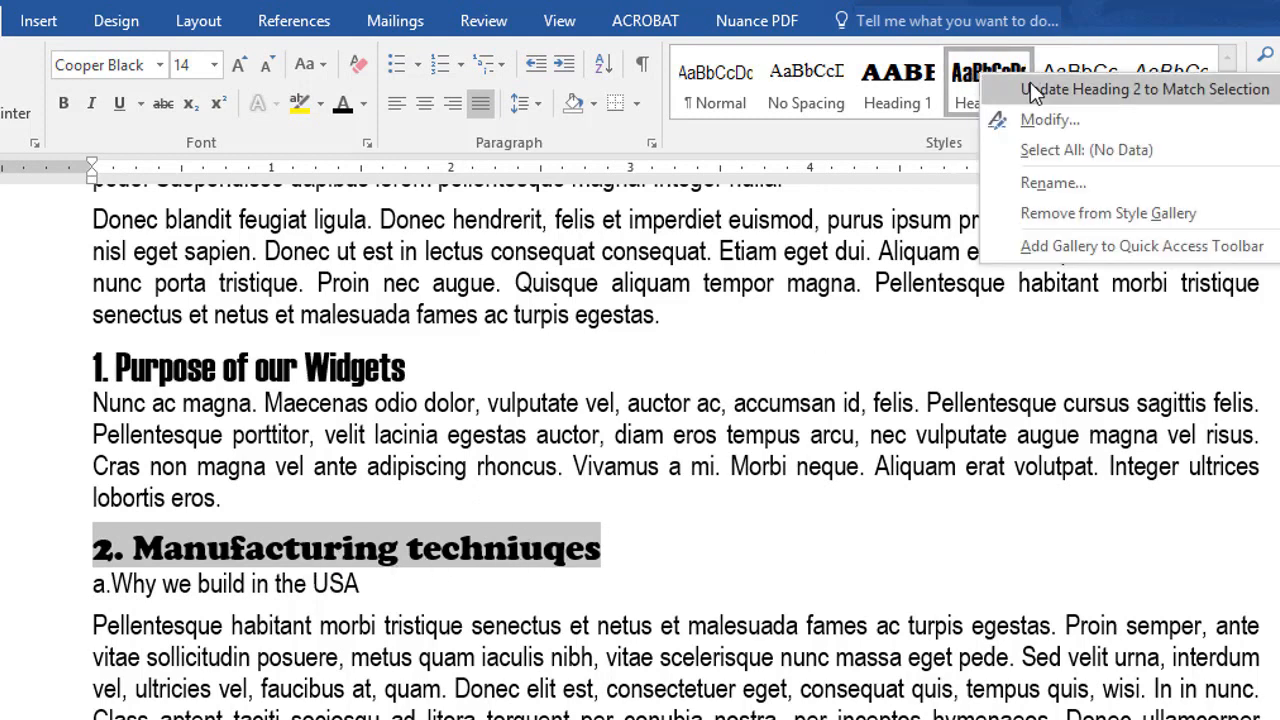
left_click(1030, 88)
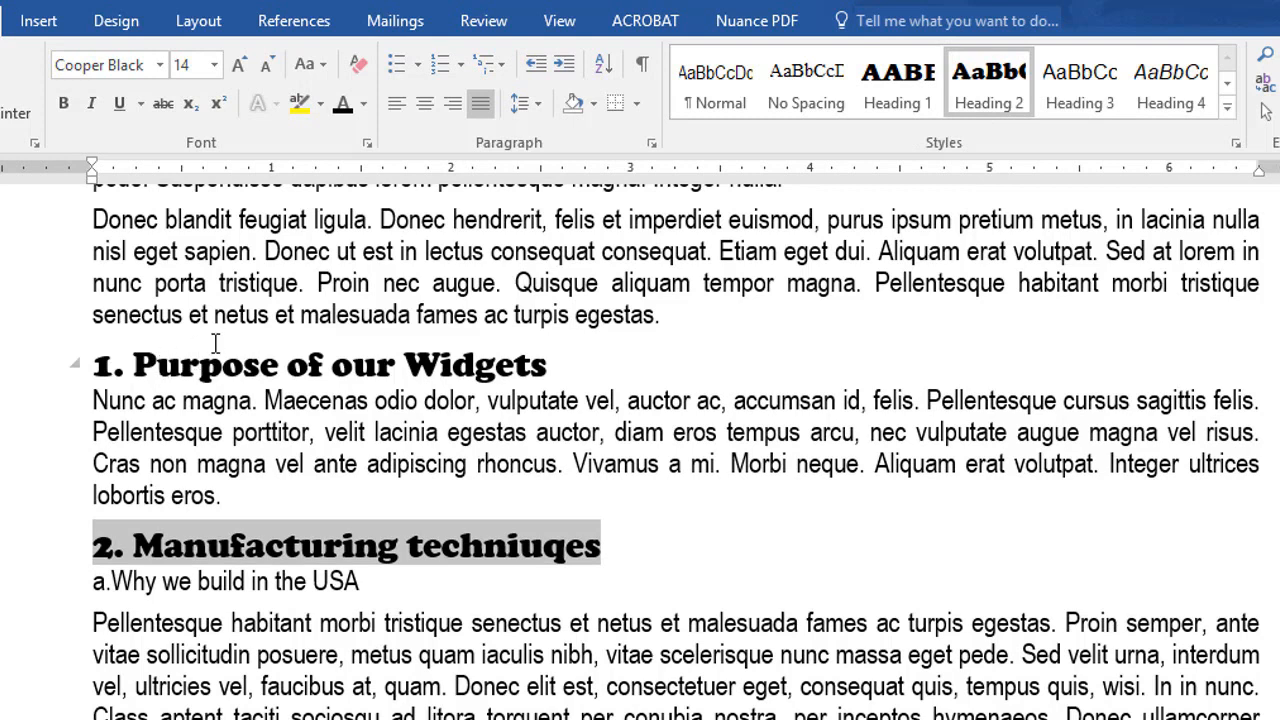
left_click(485, 564)
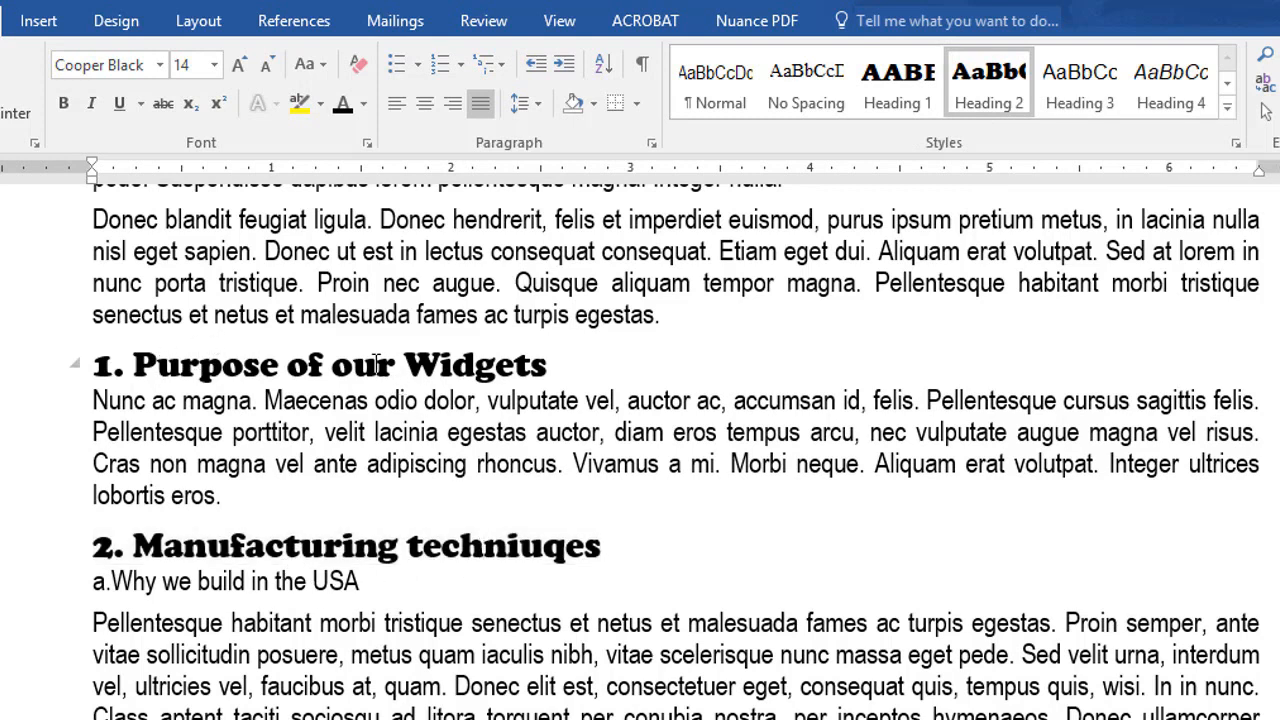
Step: Apply the Heading 2 style to the heading "3. Dedicated to customer satisfaction"
scroll(455, 480, "down", 6)
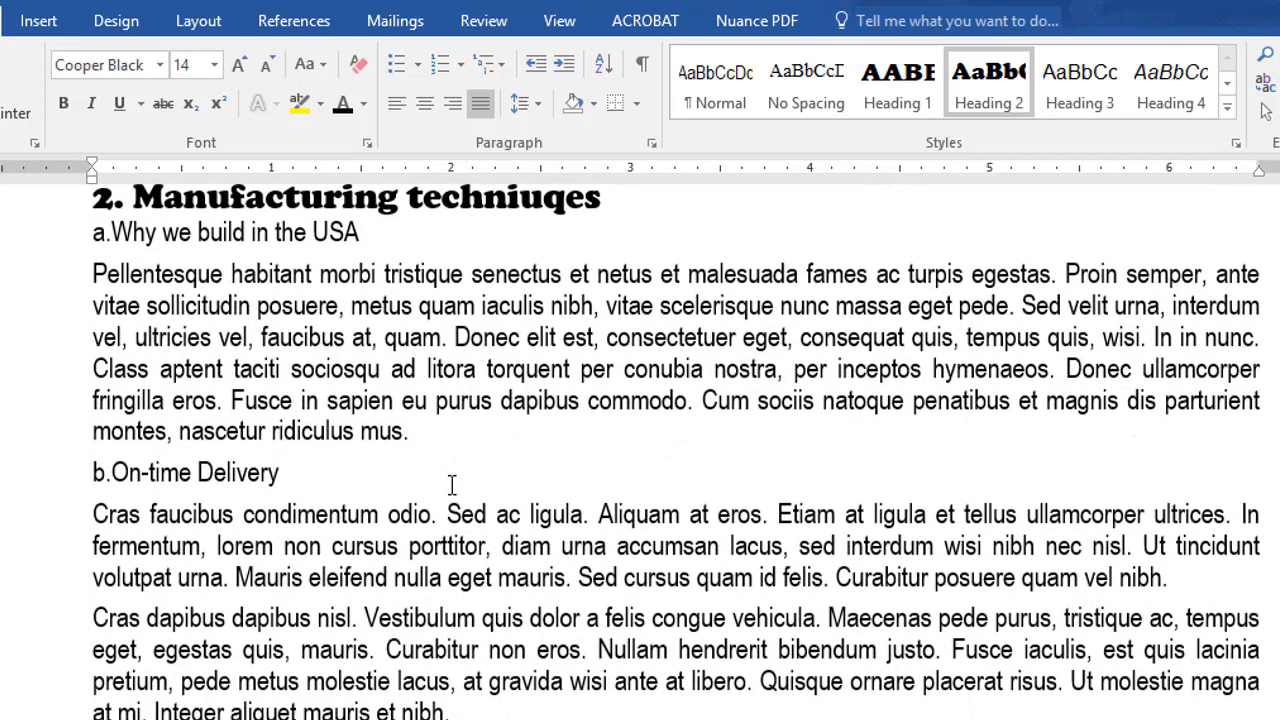
scroll(452, 484, "down", 10)
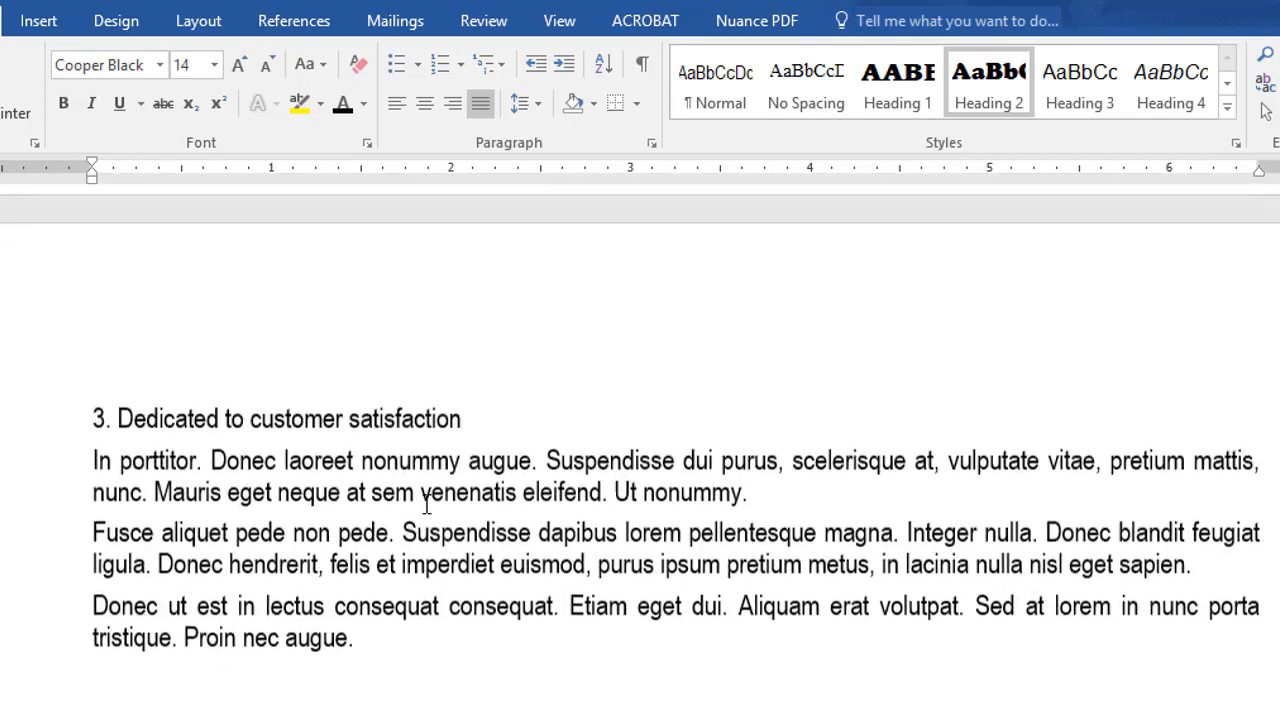
left_click(350, 420)
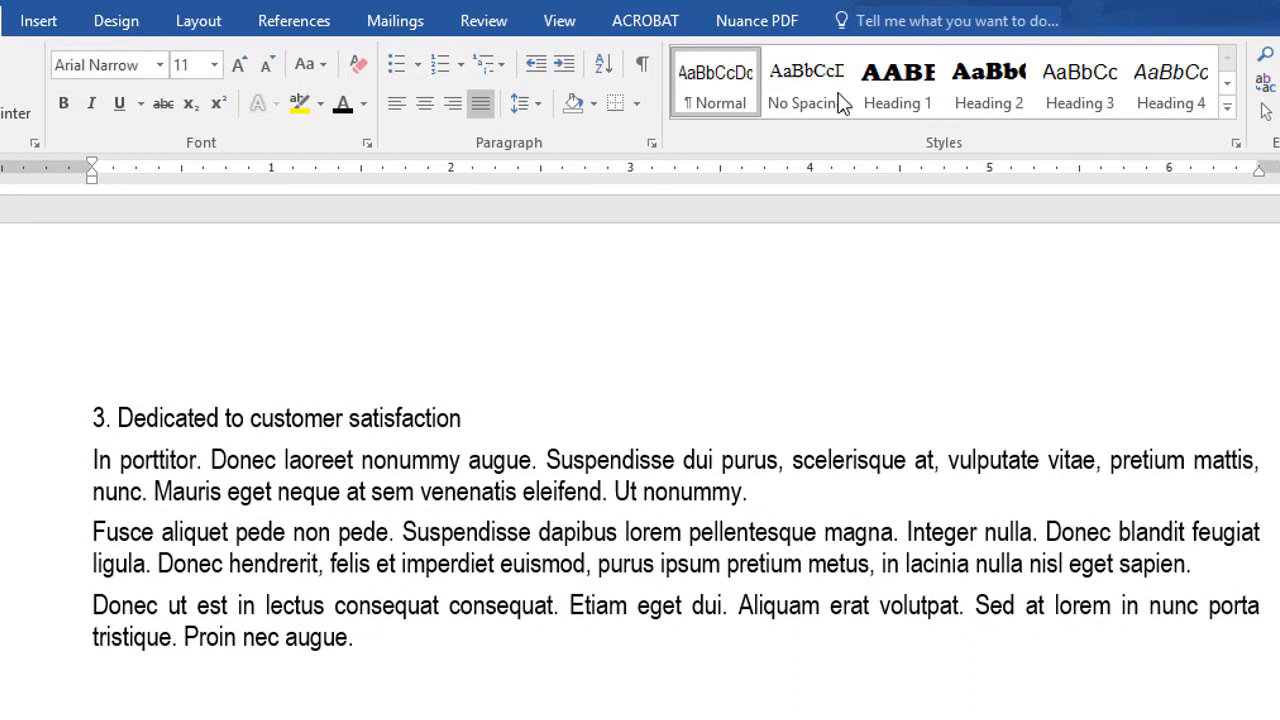
left_click(1024, 104)
left_click(1007, 90)
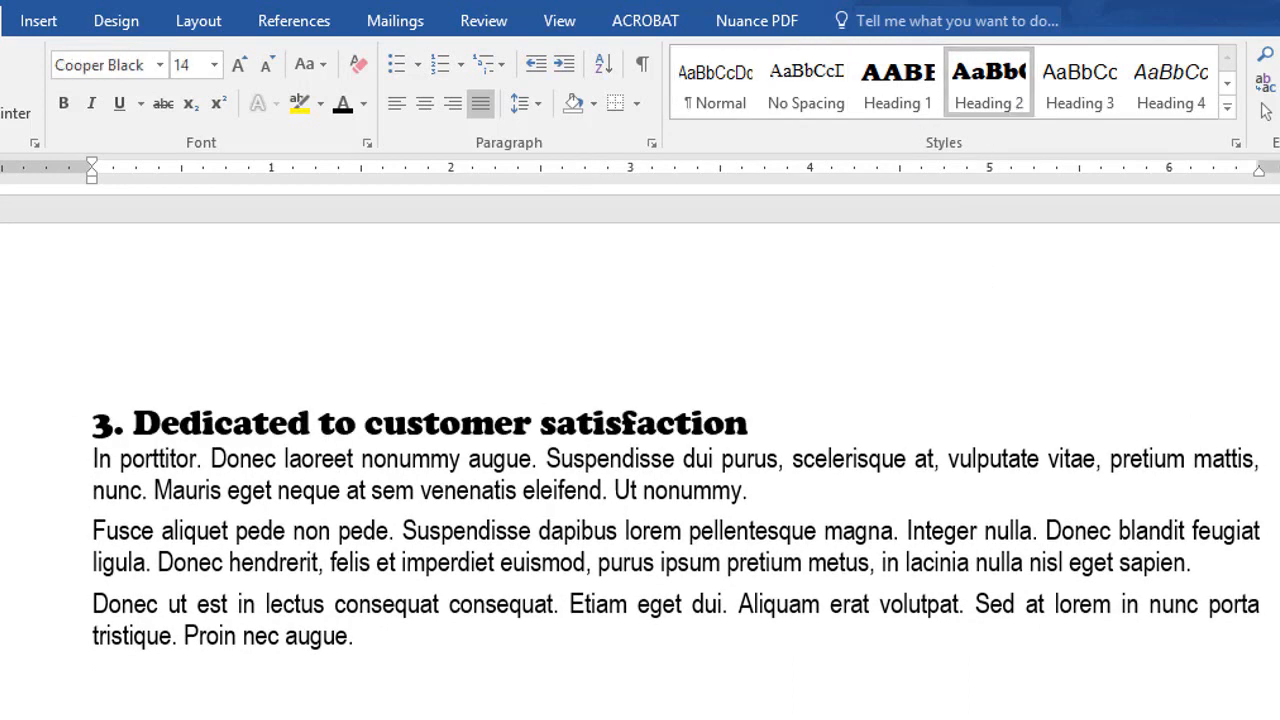
Step: Apply the Quote style to the body paragraph starting "Aenean nec lorem" and set its left indent to 0.25"
scroll(676, 450, "up", 15)
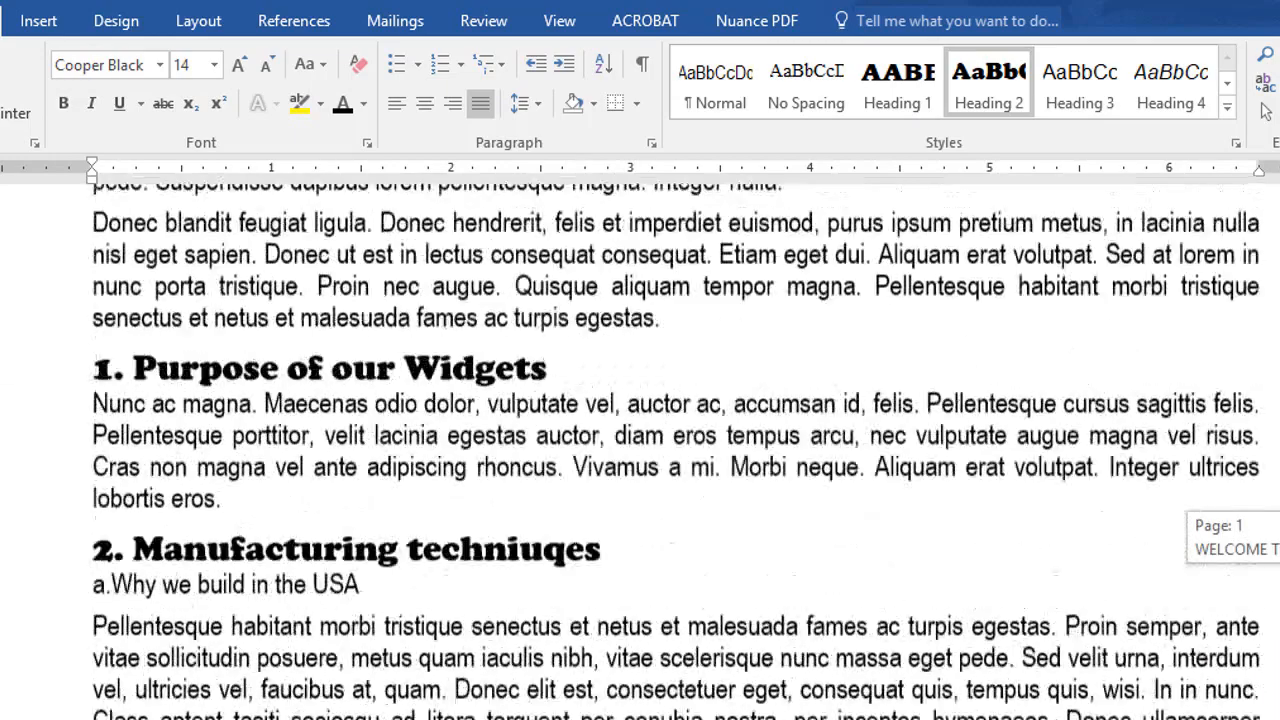
scroll(676, 450, "down", 5)
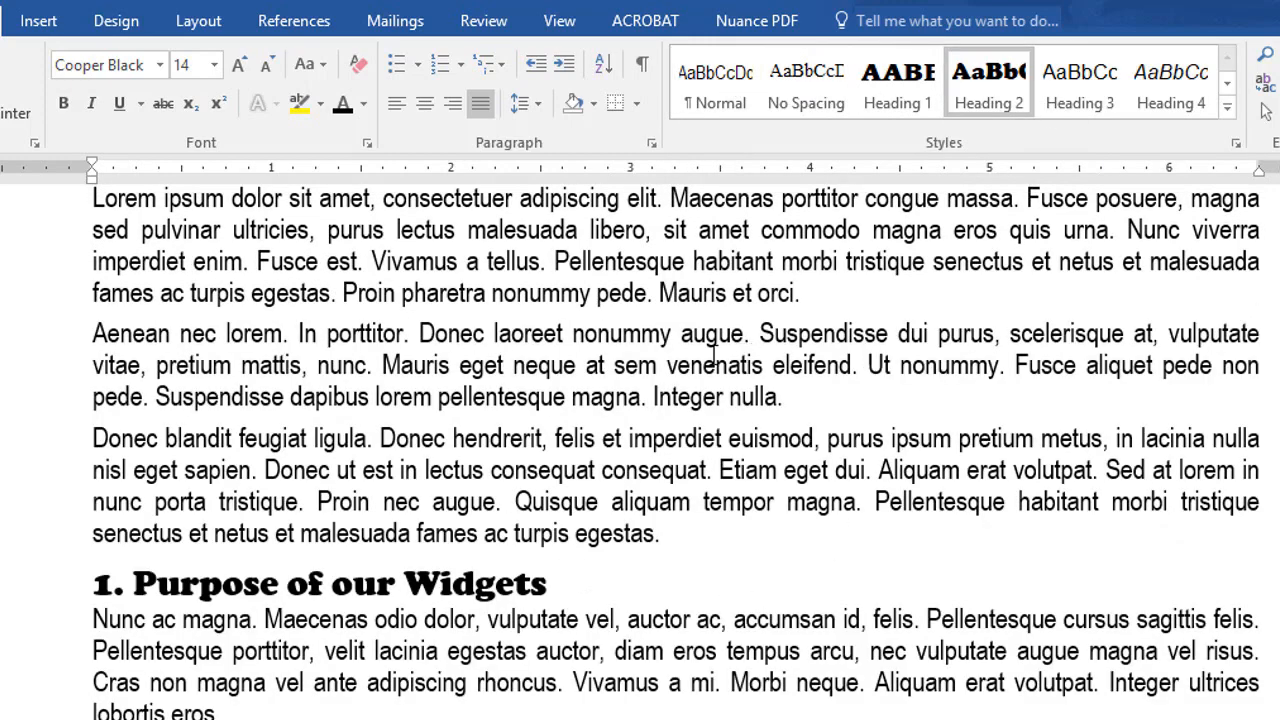
double_click(620, 362)
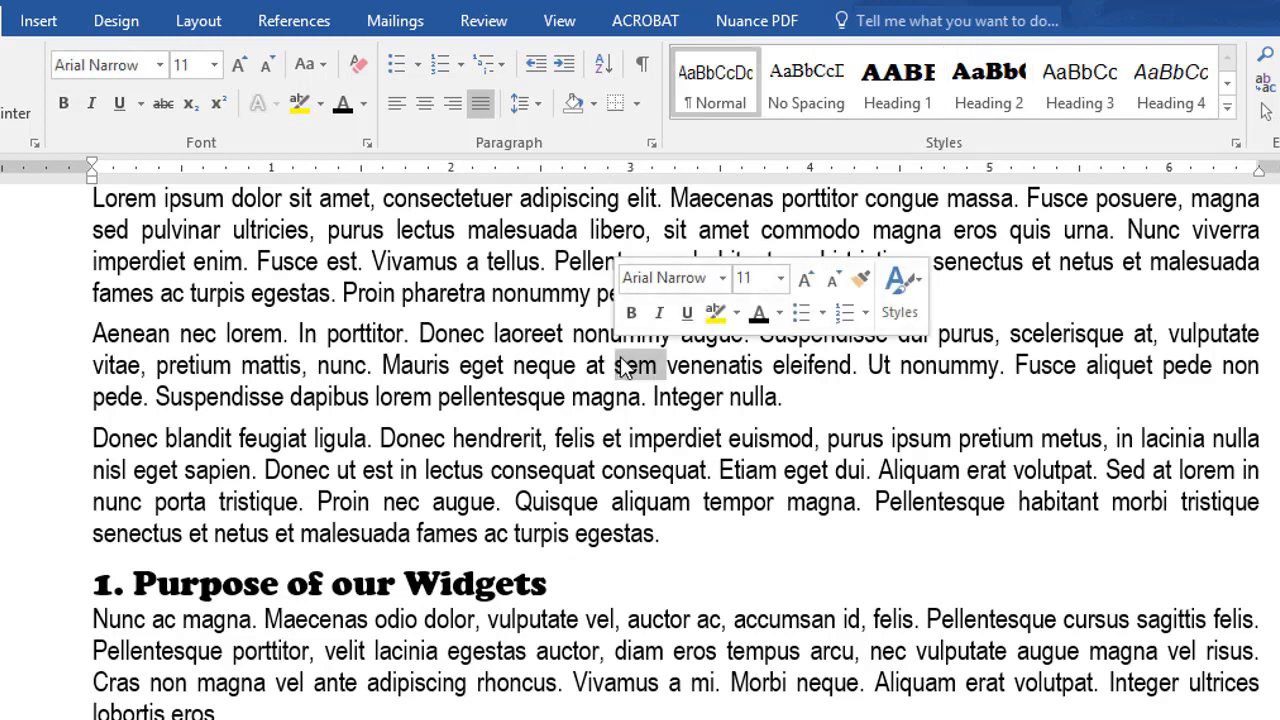
triple_click(622, 363)
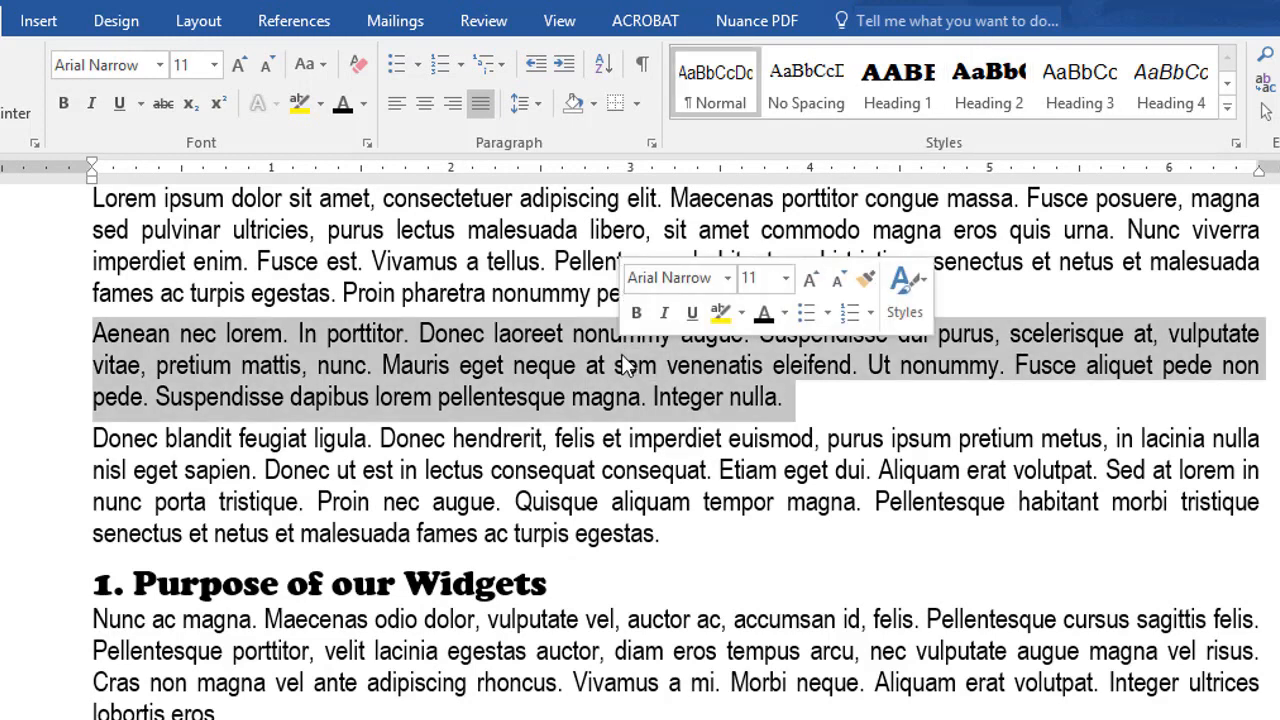
left_click(1226, 104)
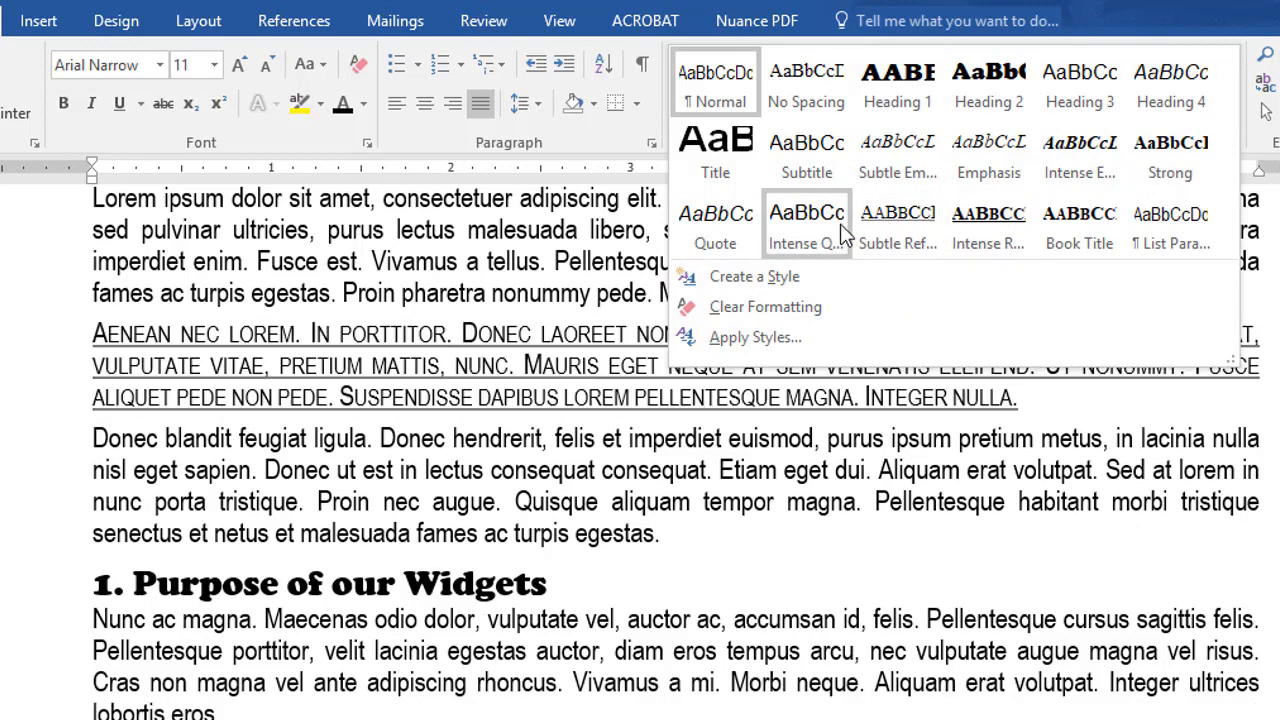
left_click(729, 225)
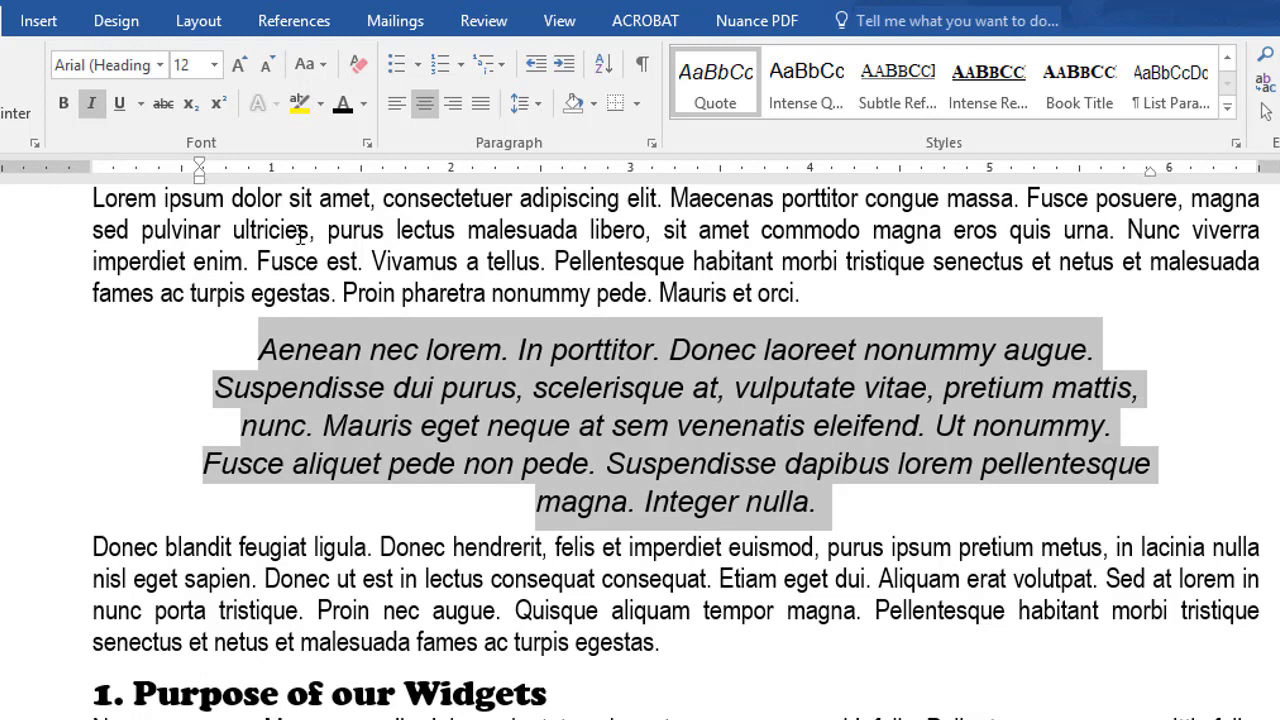
left_click_drag(198, 184, 136, 186)
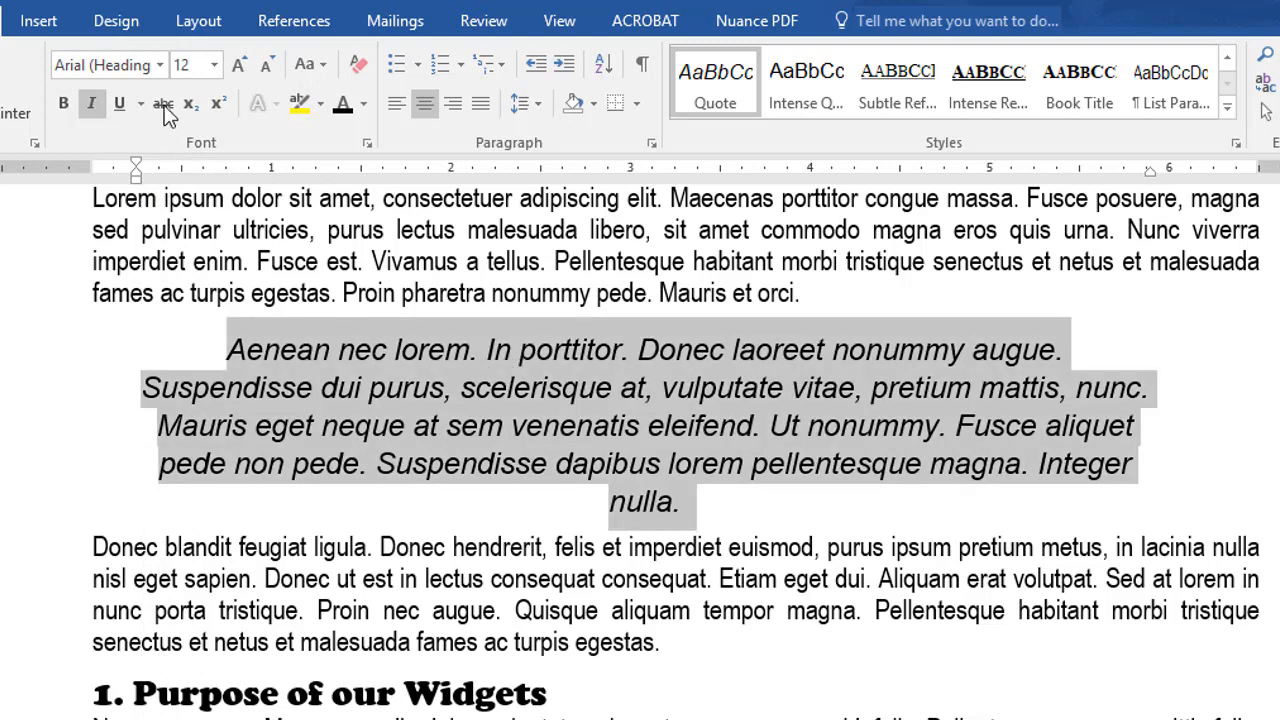
Step: Set the quote paragraph's font to Adobe Garamond Pro Bold and remove its italic formatting
left_click(159, 65)
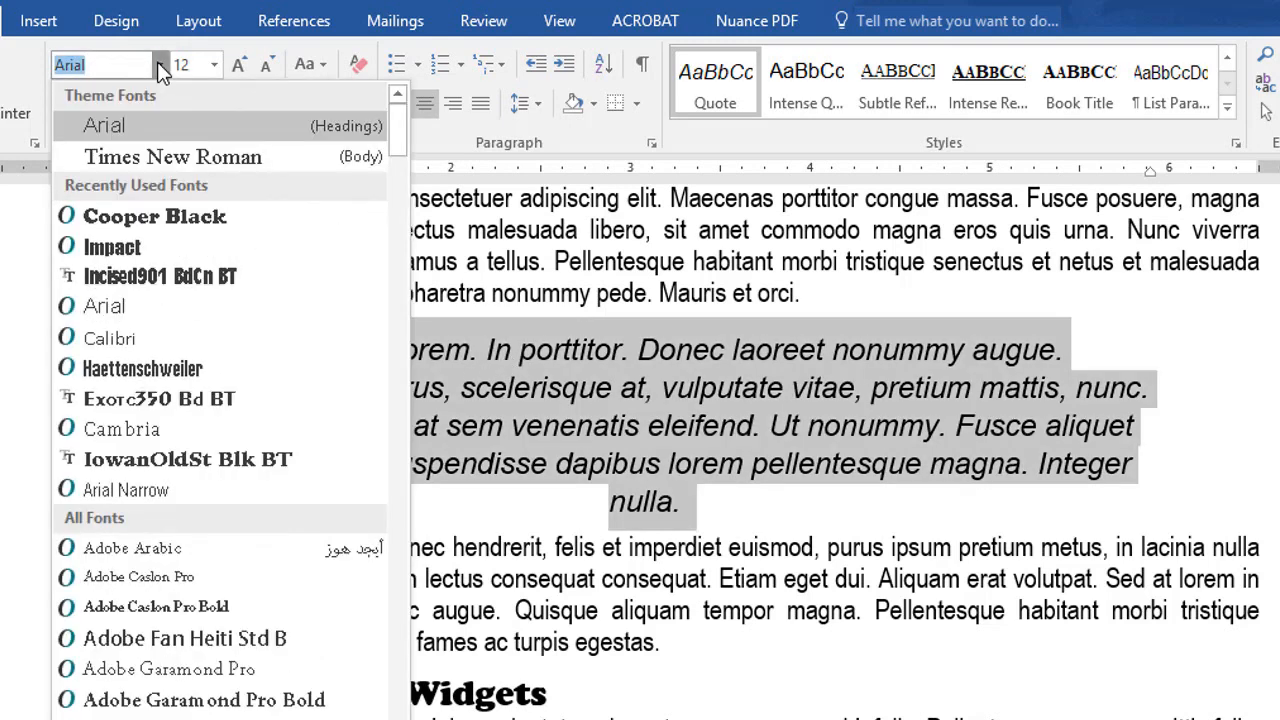
left_click(190, 702)
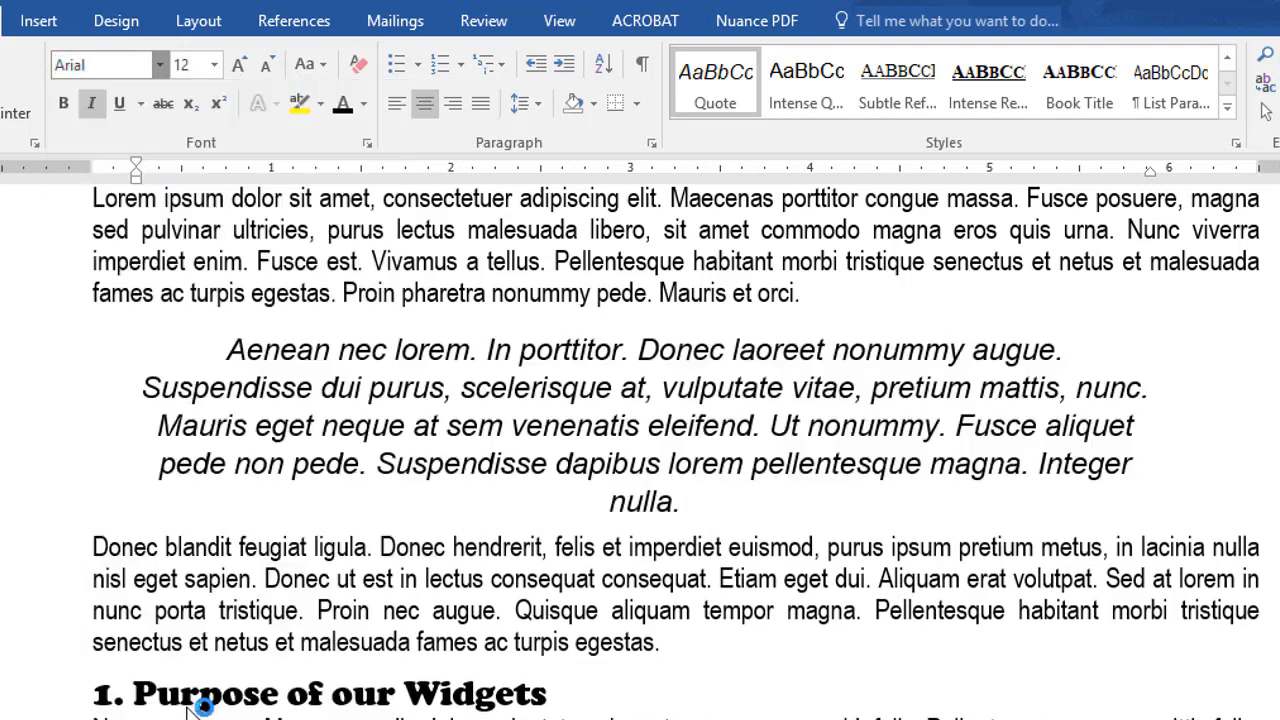
left_click(90, 105)
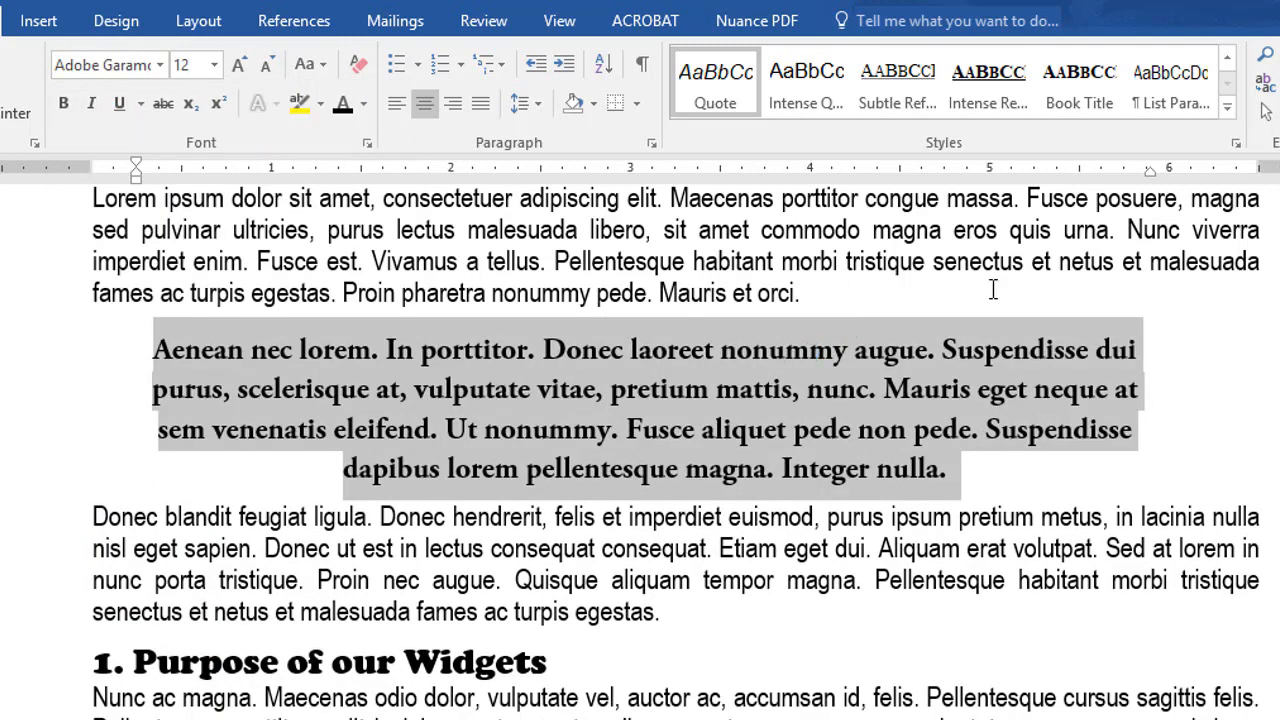
Step: Add a left border and a right border to the quote paragraph
left_click(637, 104)
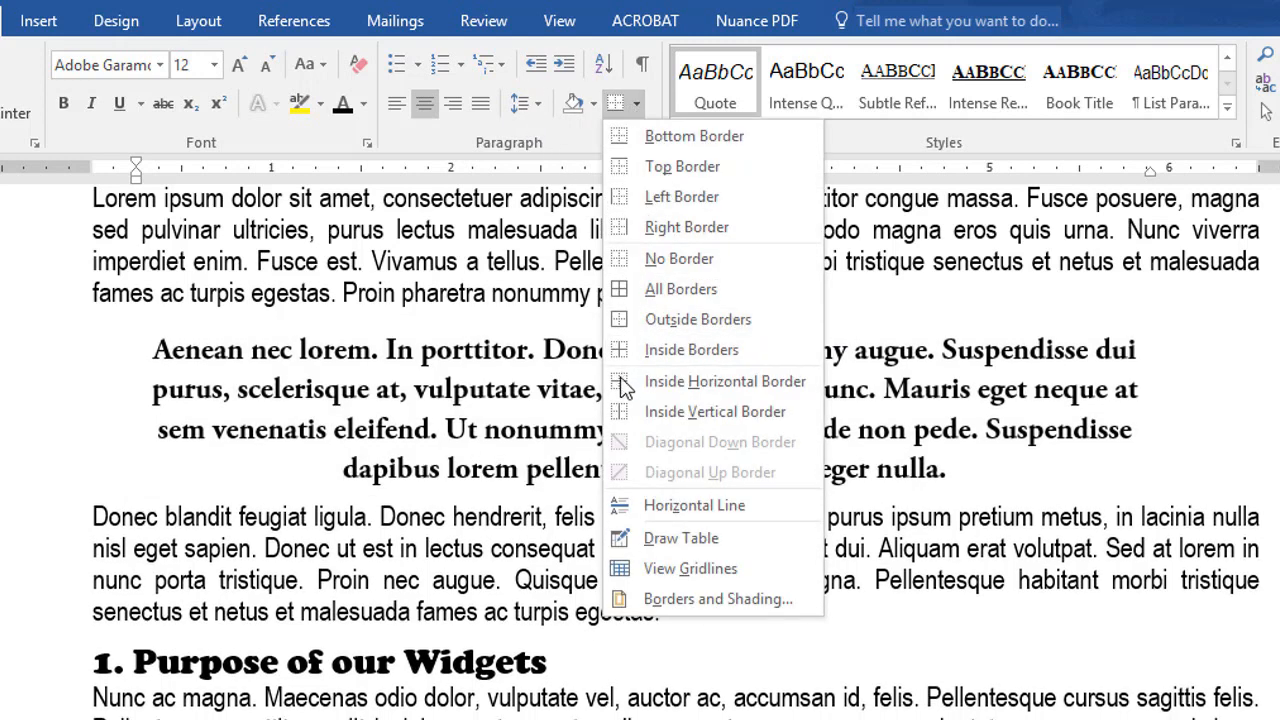
left_click(658, 198)
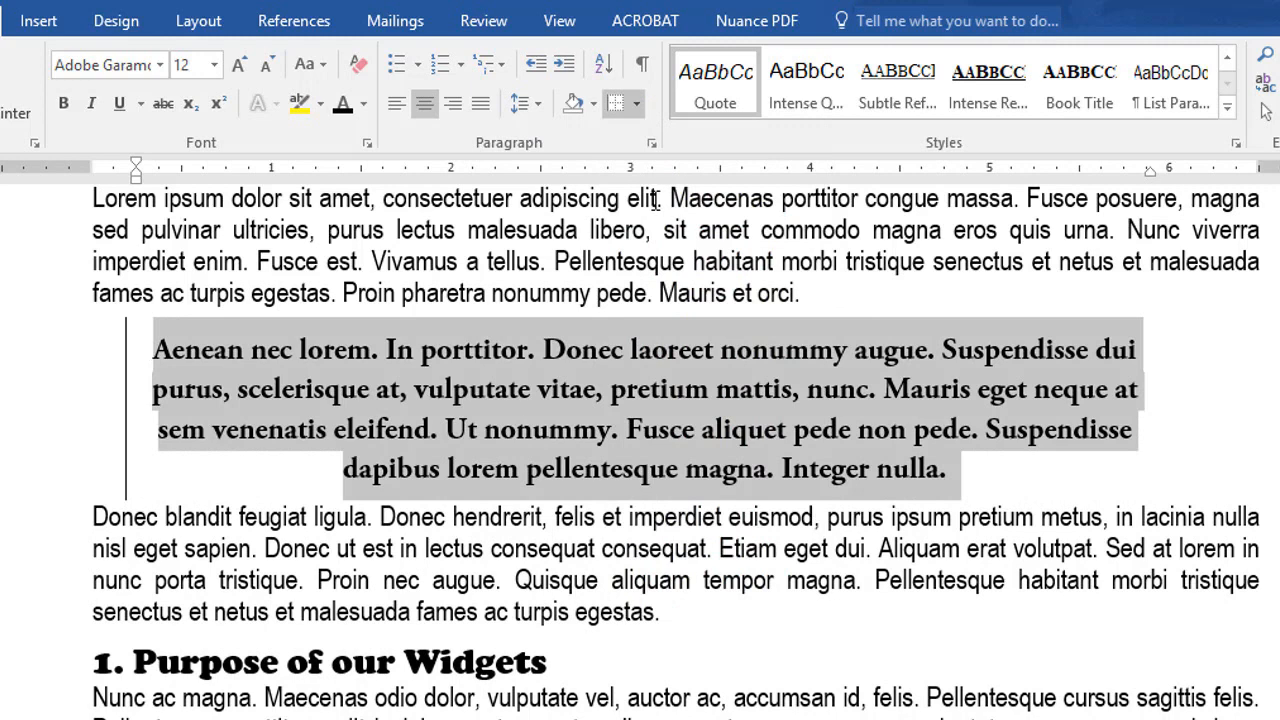
left_click(634, 104)
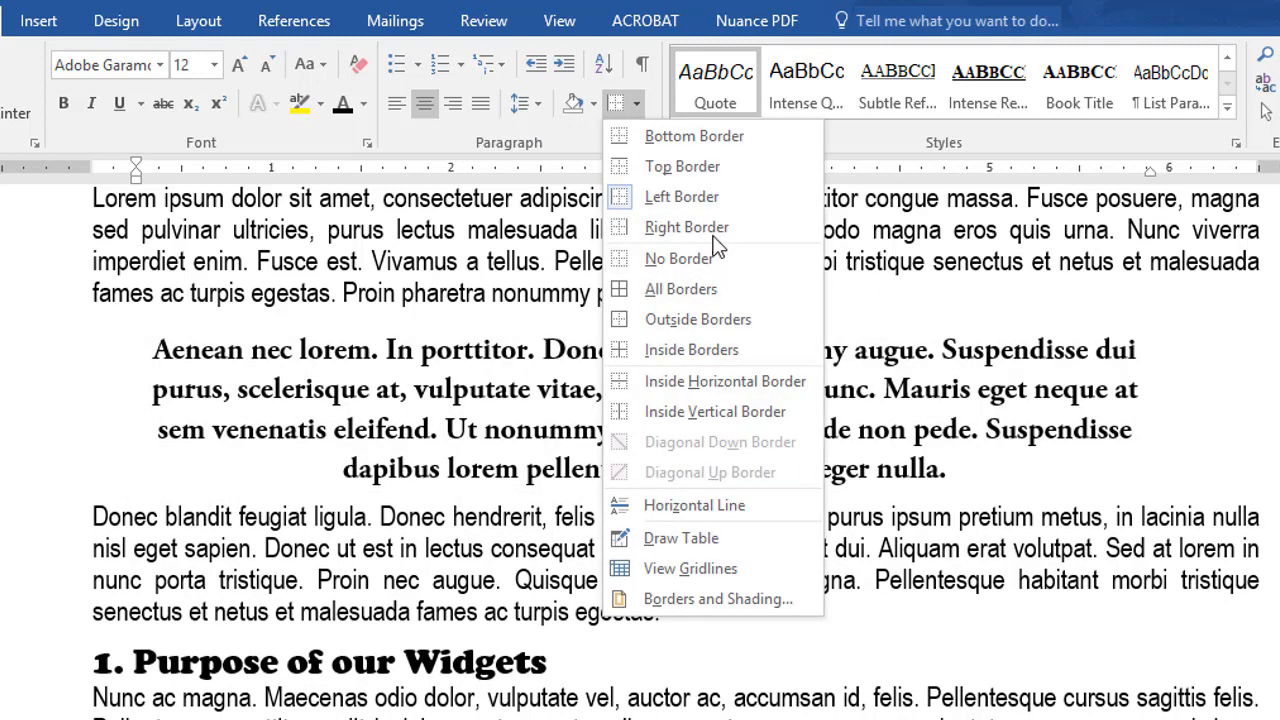
left_click(720, 231)
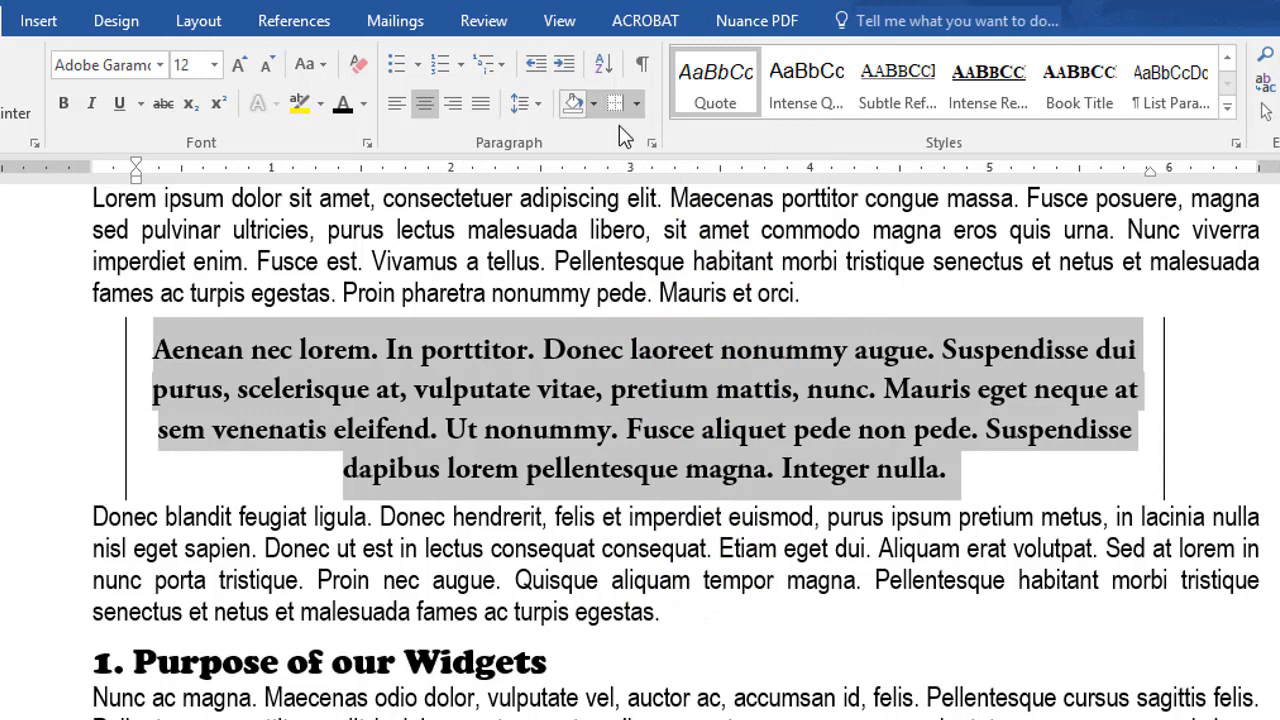
Step: Give the quote paragraph single line spacing with 12 pt after, and update the Quote style to match it
left_click(651, 143)
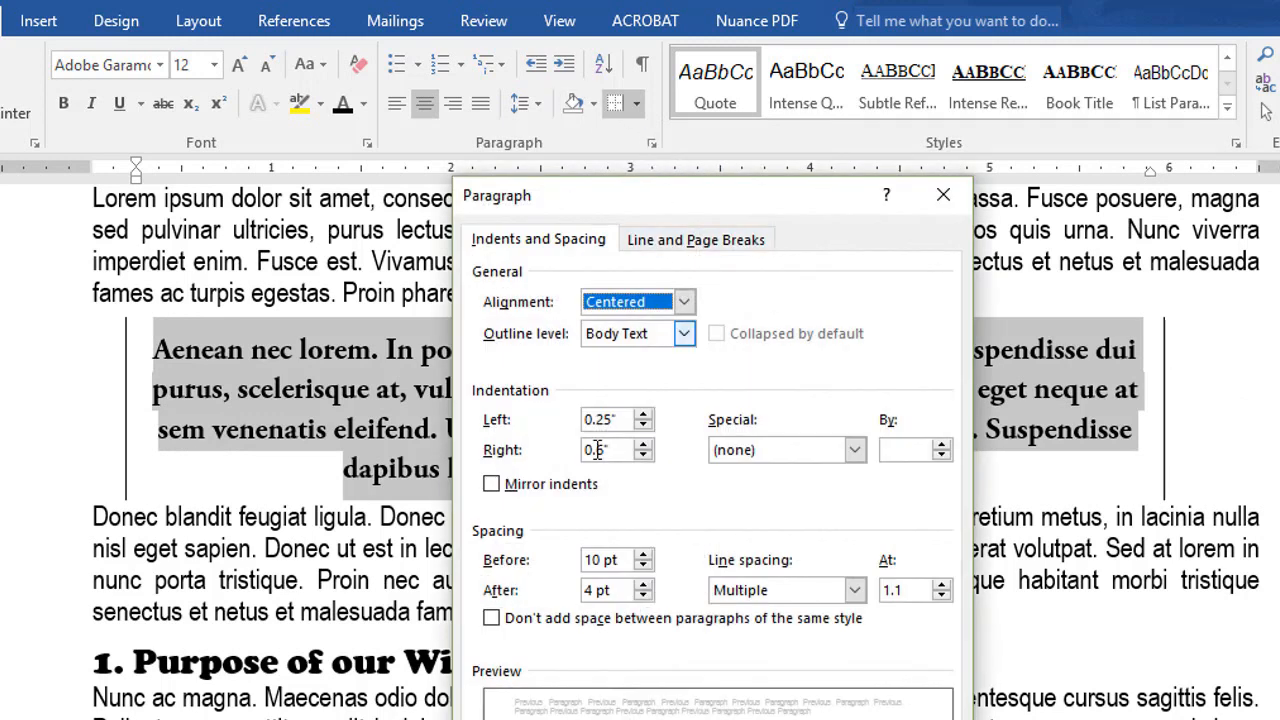
left_click(854, 590)
left_click(781, 614)
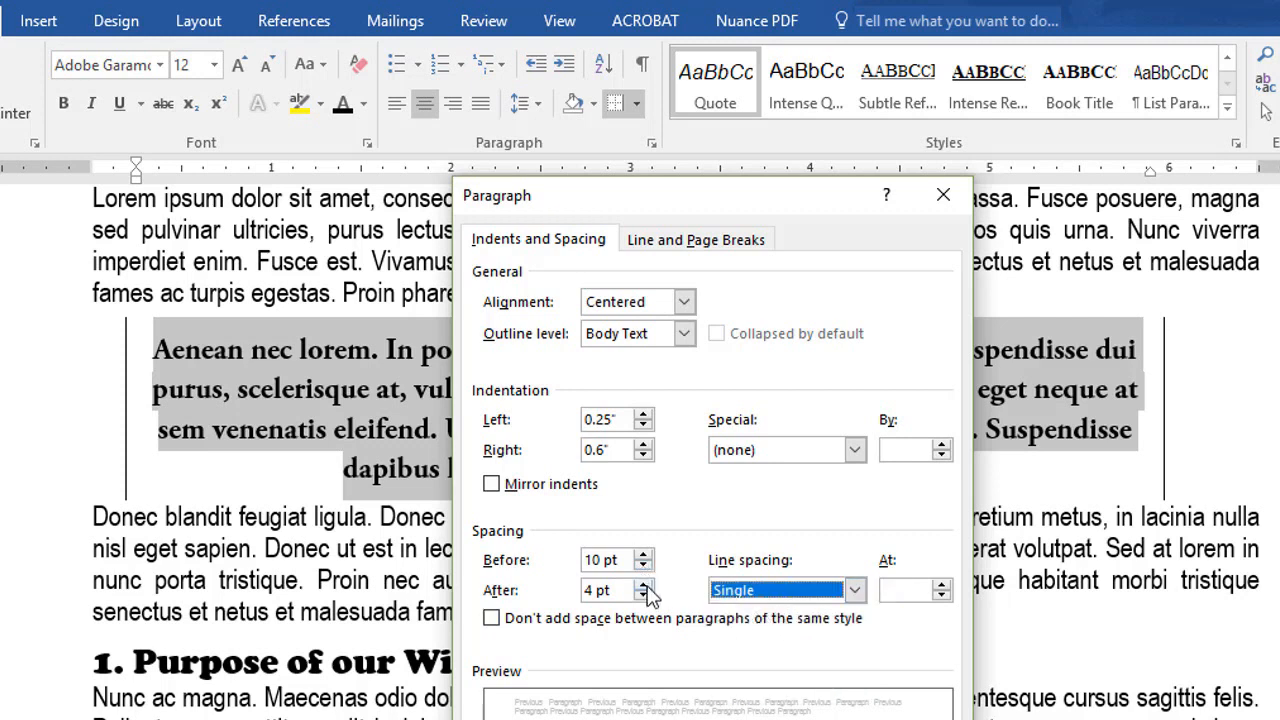
left_click(643, 585)
left_click(643, 585)
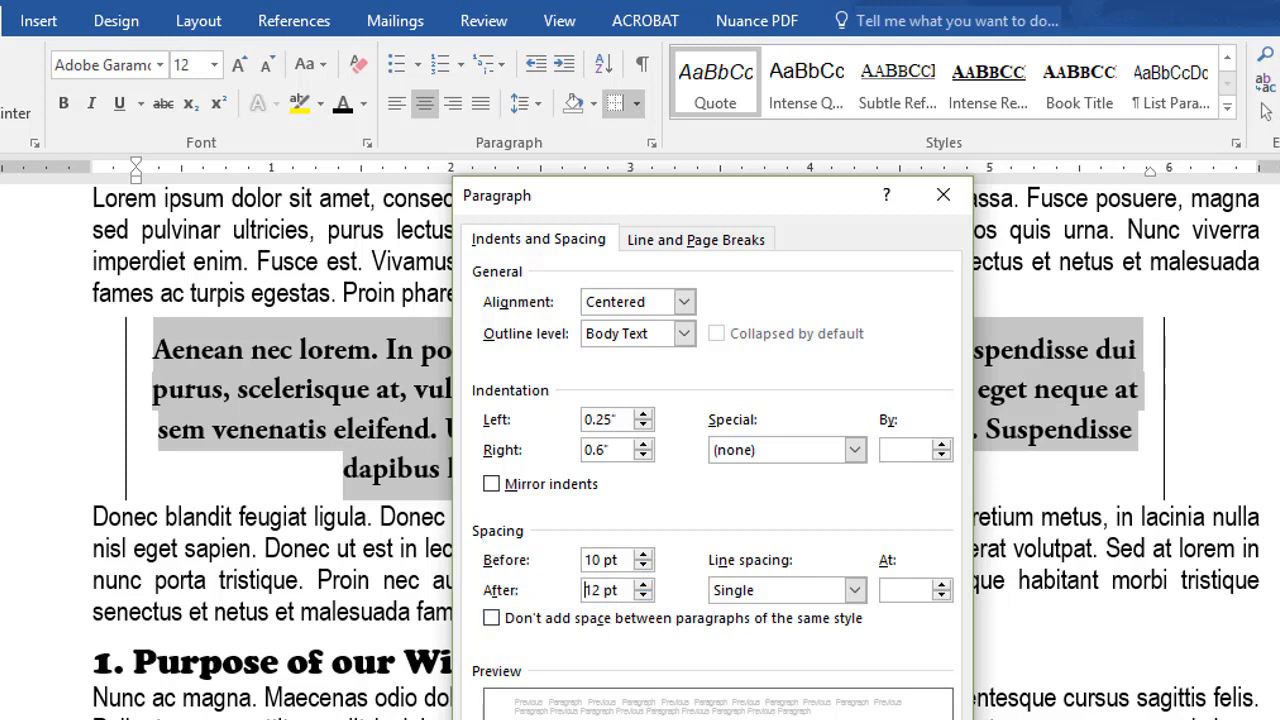
key("Return")
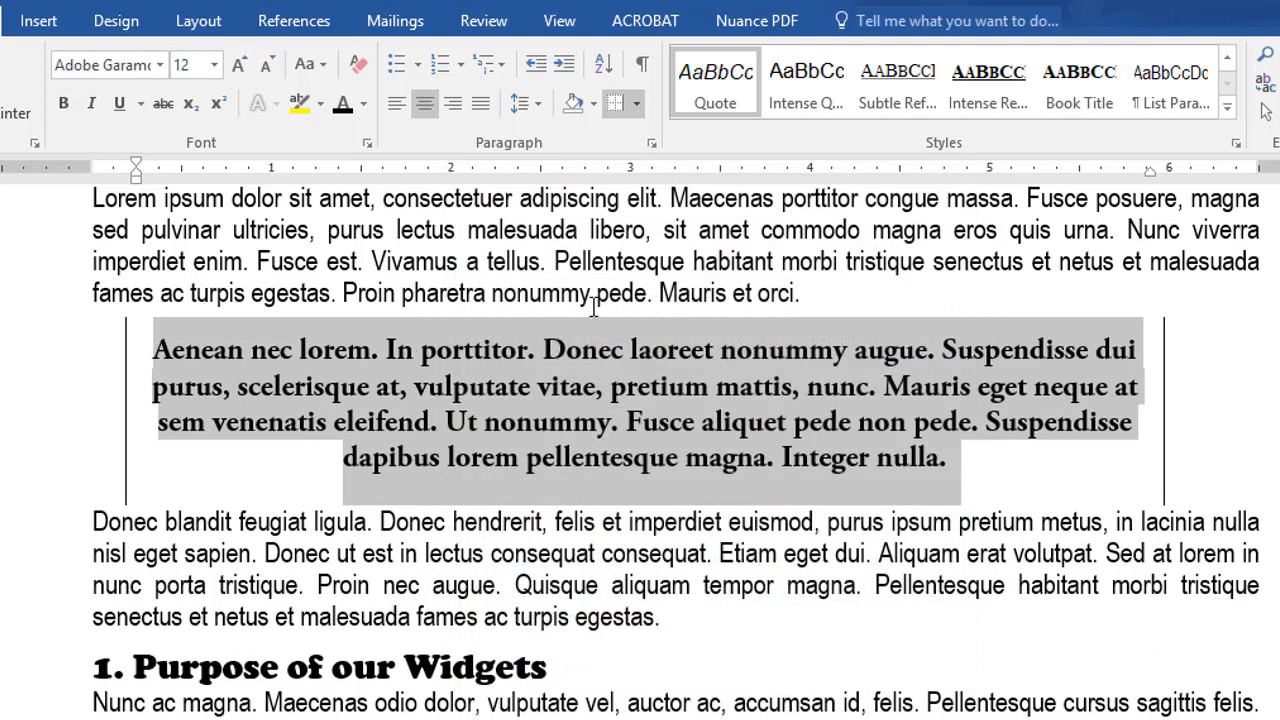
right_click(723, 77)
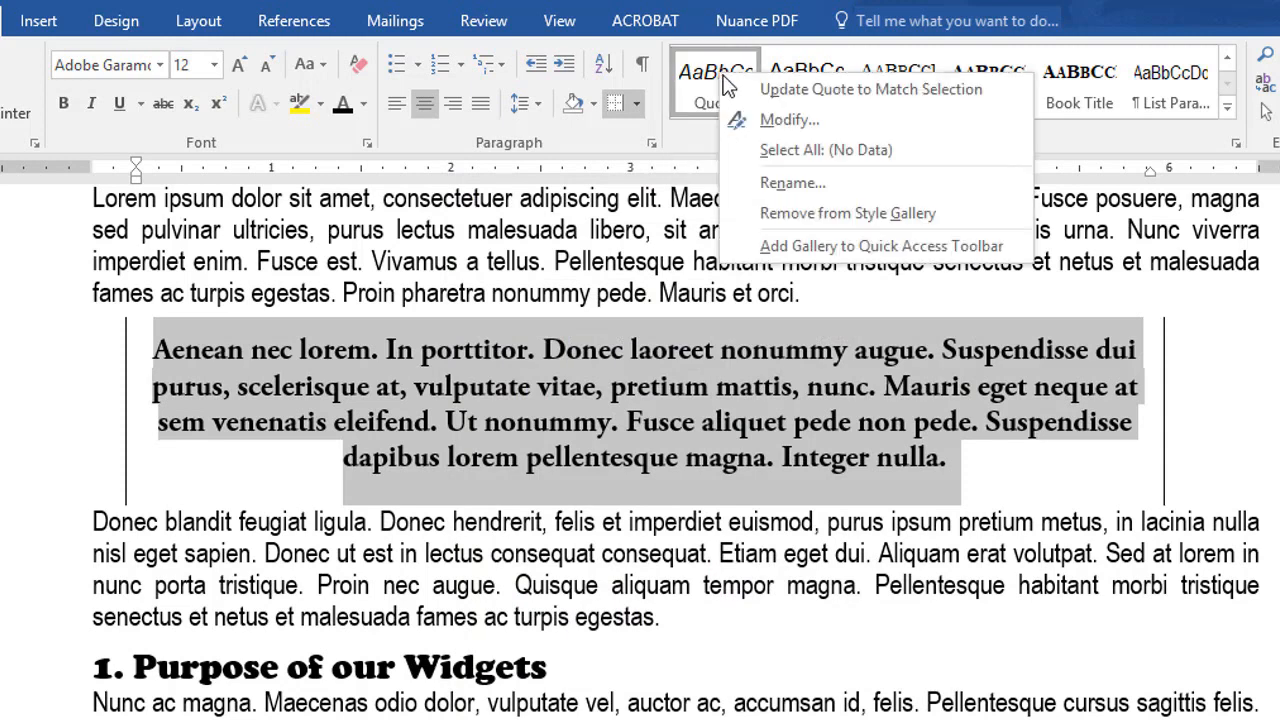
left_click(796, 89)
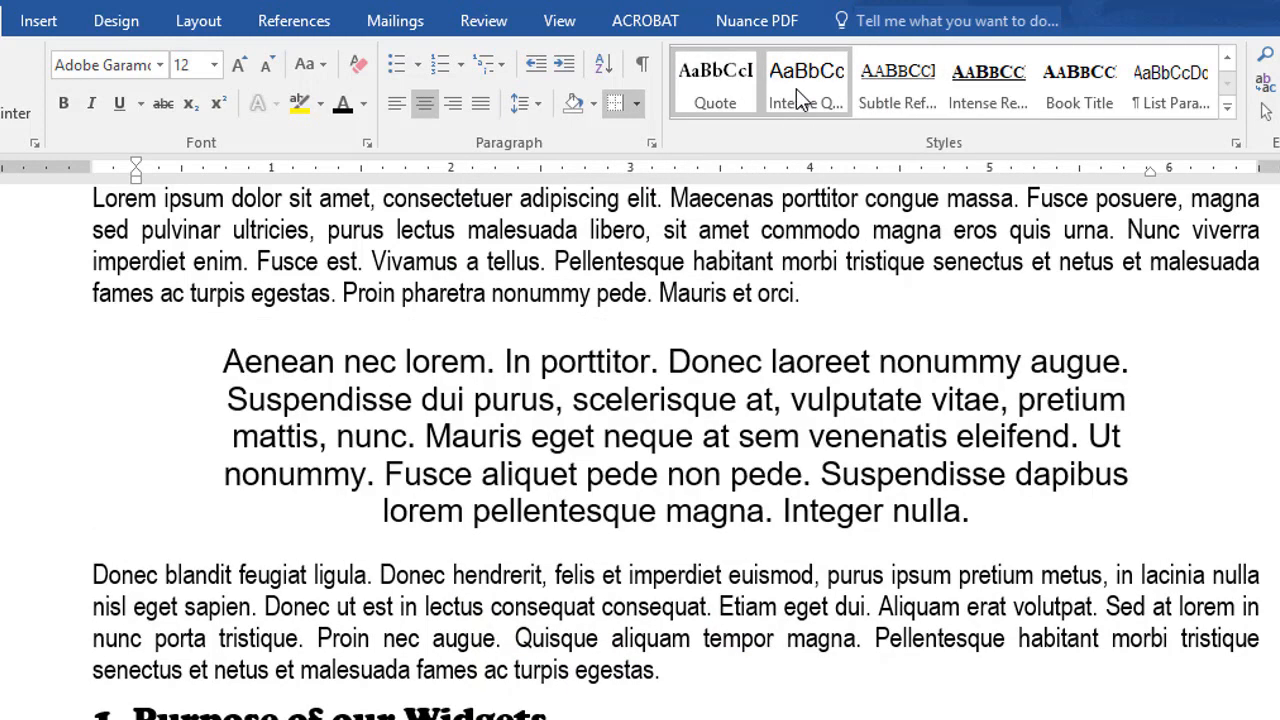
Step: Apply the Quote style to the paragraph starting "Cras dapibus dapibus nisl" in the On-time Delivery section
triple_click(613, 413)
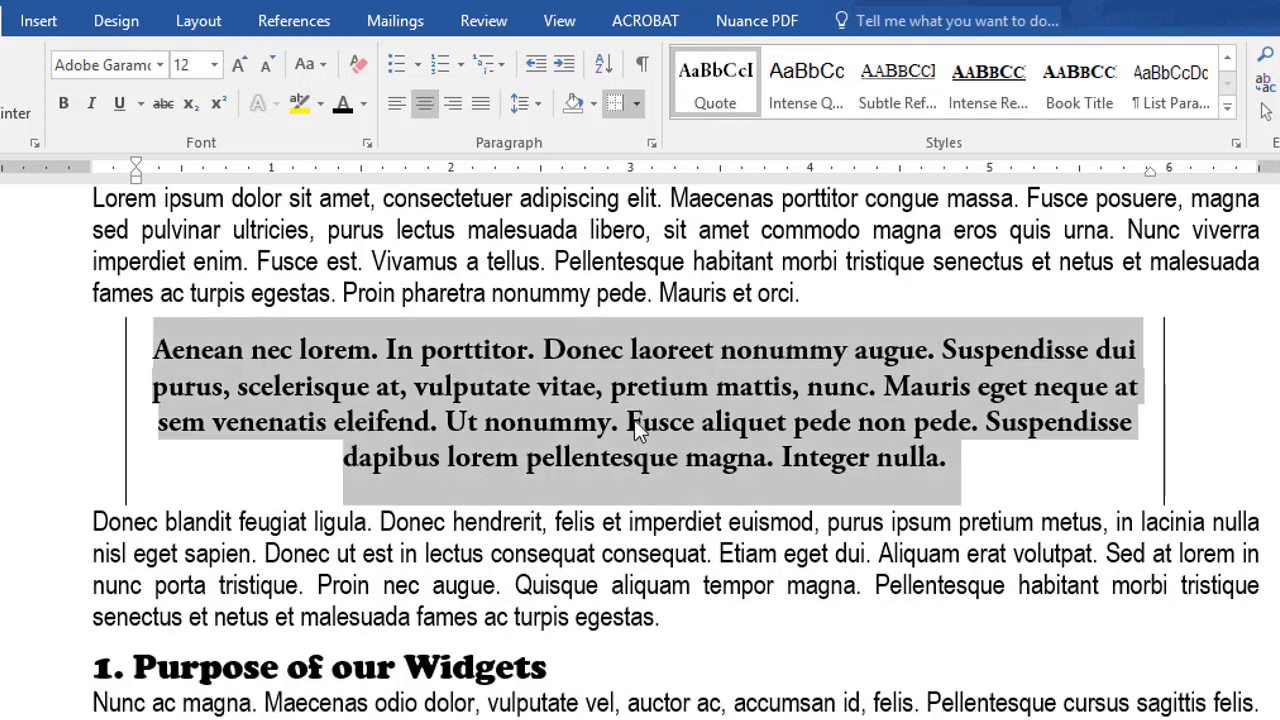
scroll(651, 533, "down", 6)
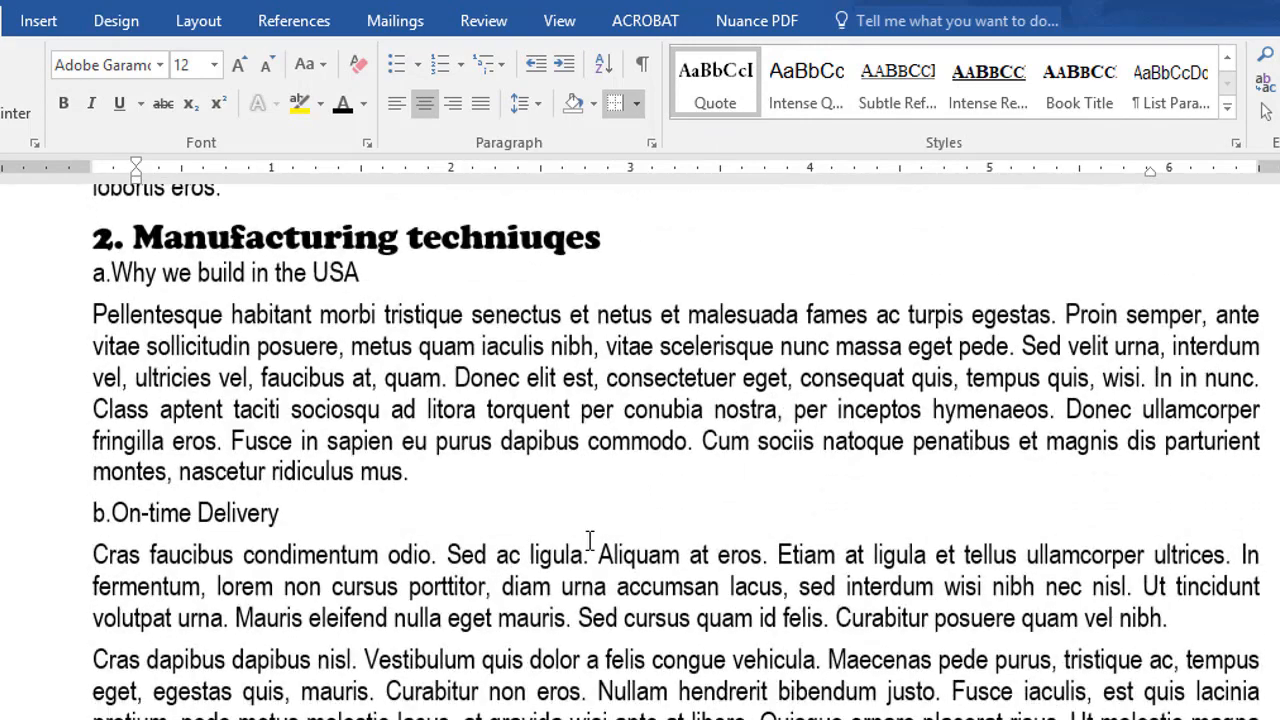
scroll(588, 540, "down", 1)
left_click(553, 517)
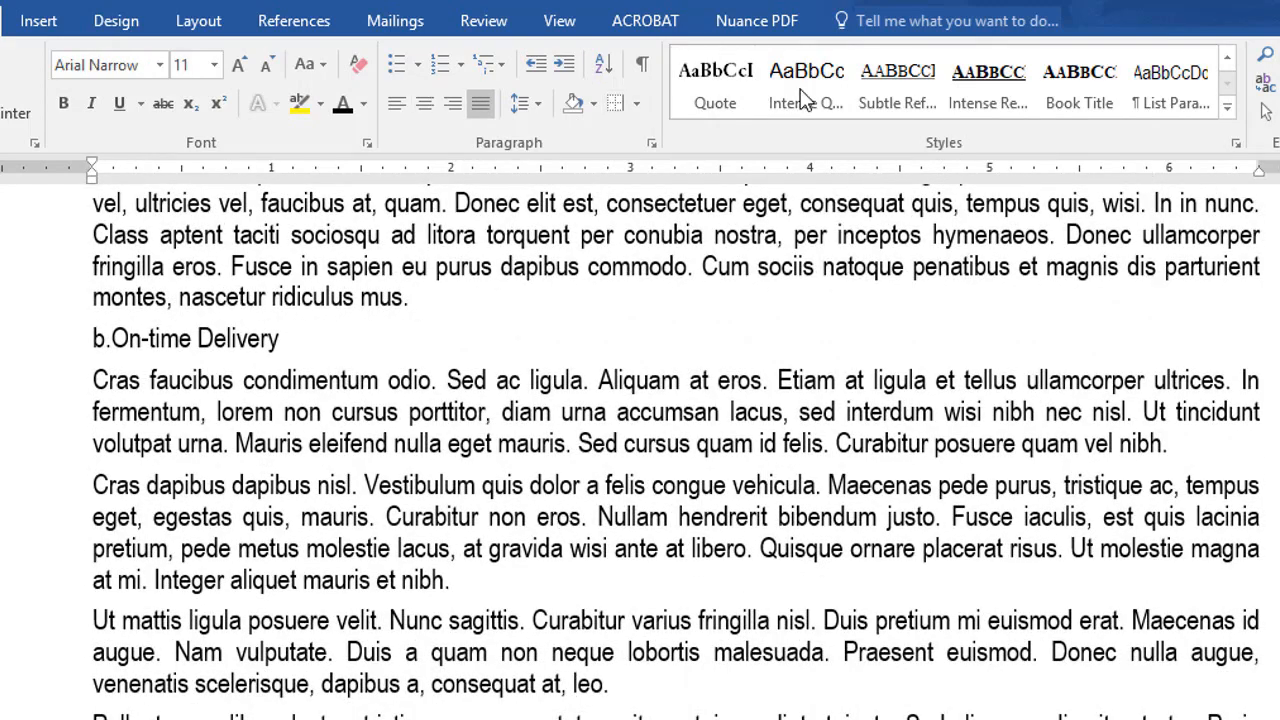
left_click(729, 92)
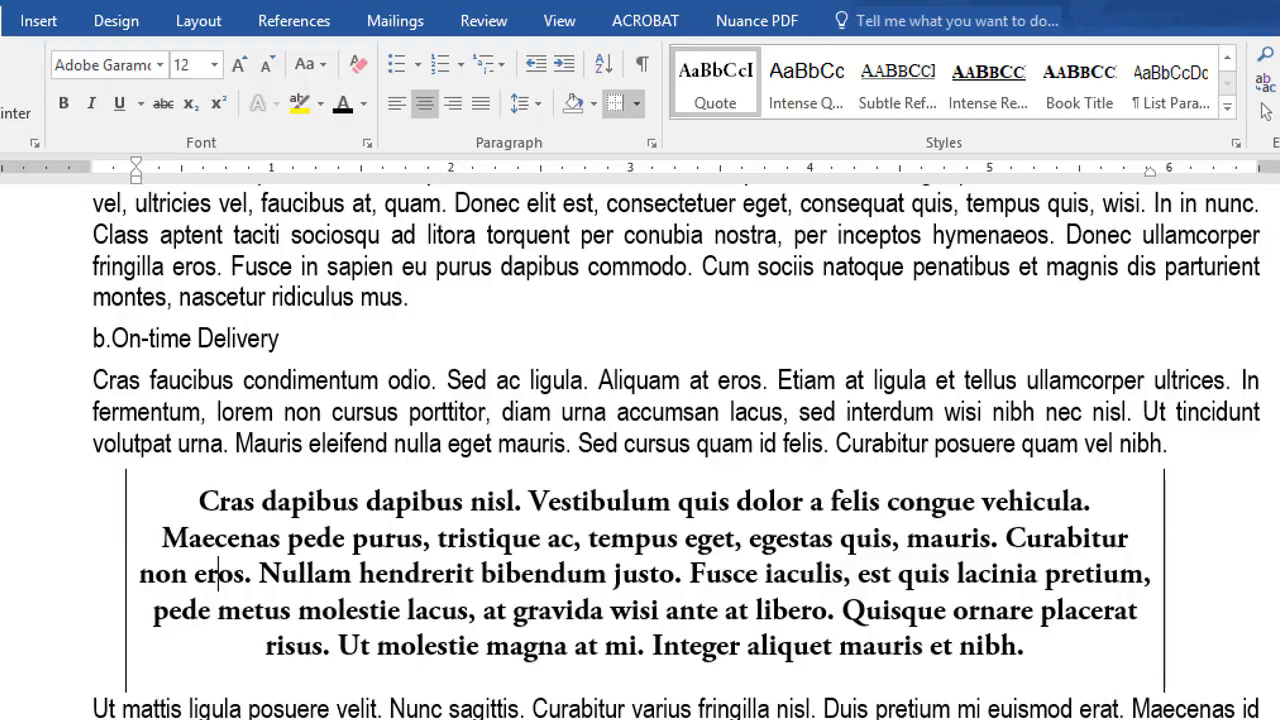
mouse_move(1279, 383)
left_mouse_down()
mouse_move(1279, 335)
mouse_move(1279, 379)
left_mouse_up()
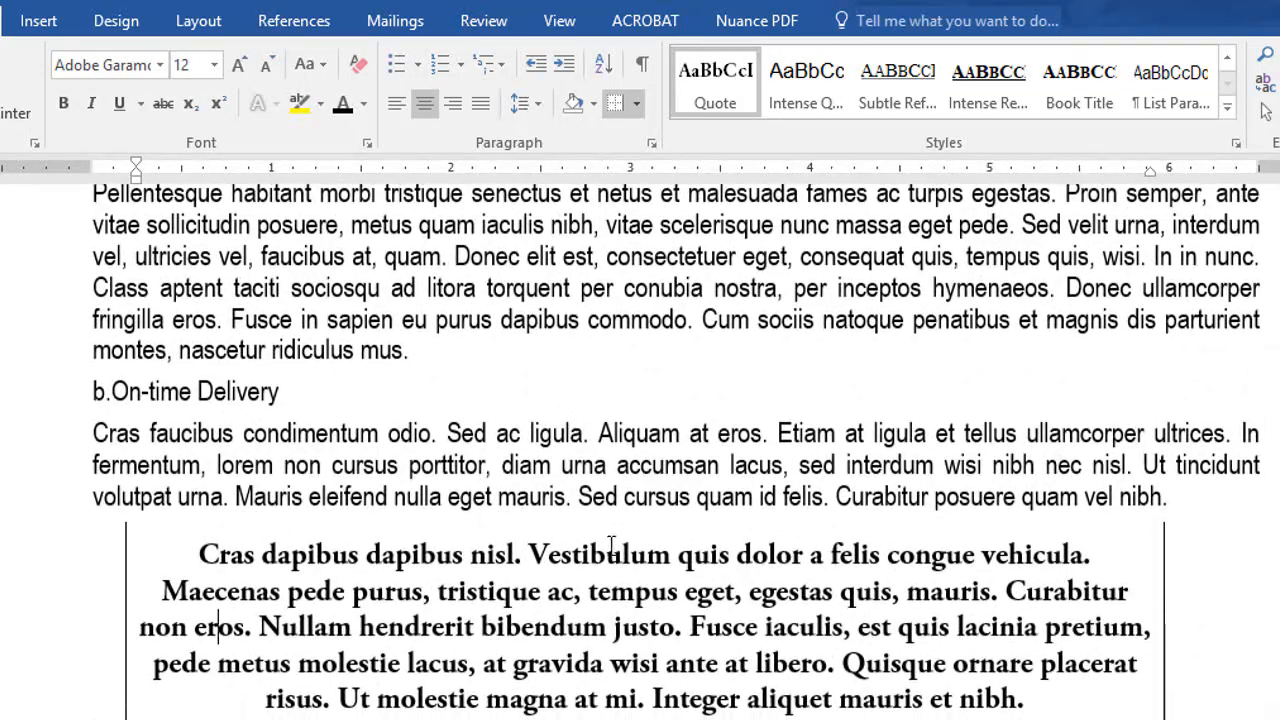
Step: Change the font of the whole "Cras dapibus" quote paragraph to Agency FB
double_click(524, 598)
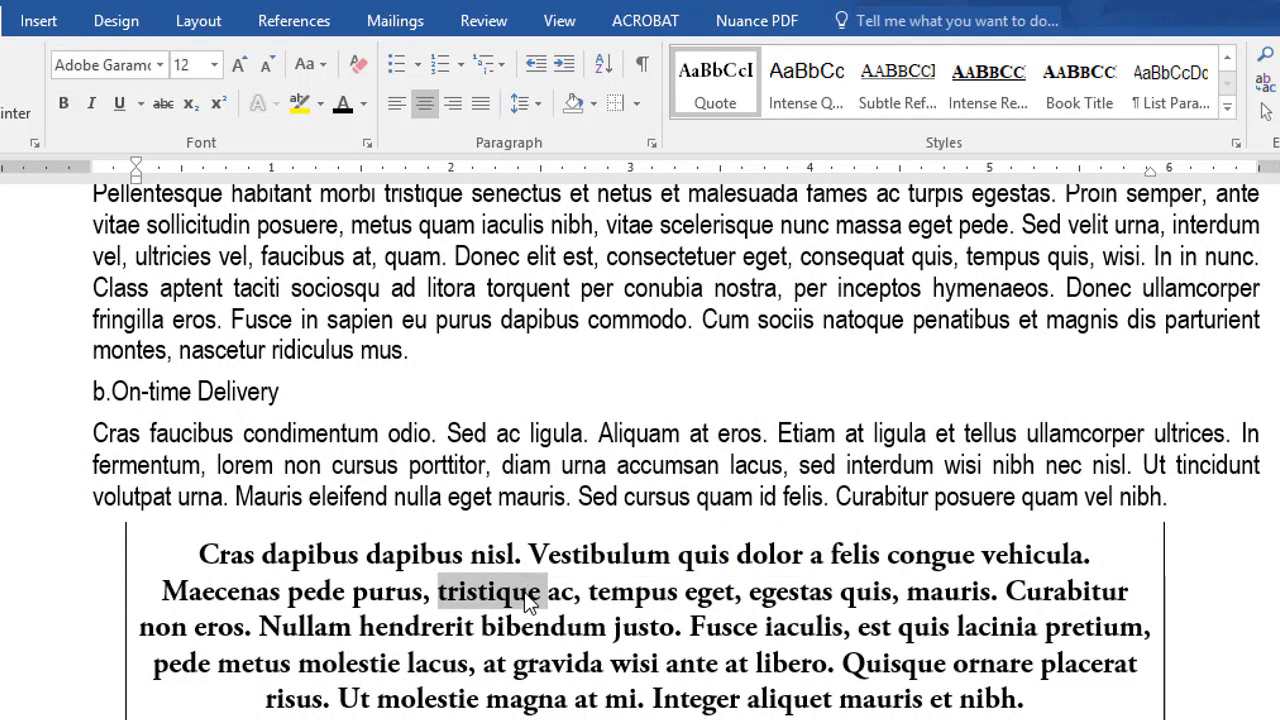
left_click(629, 594)
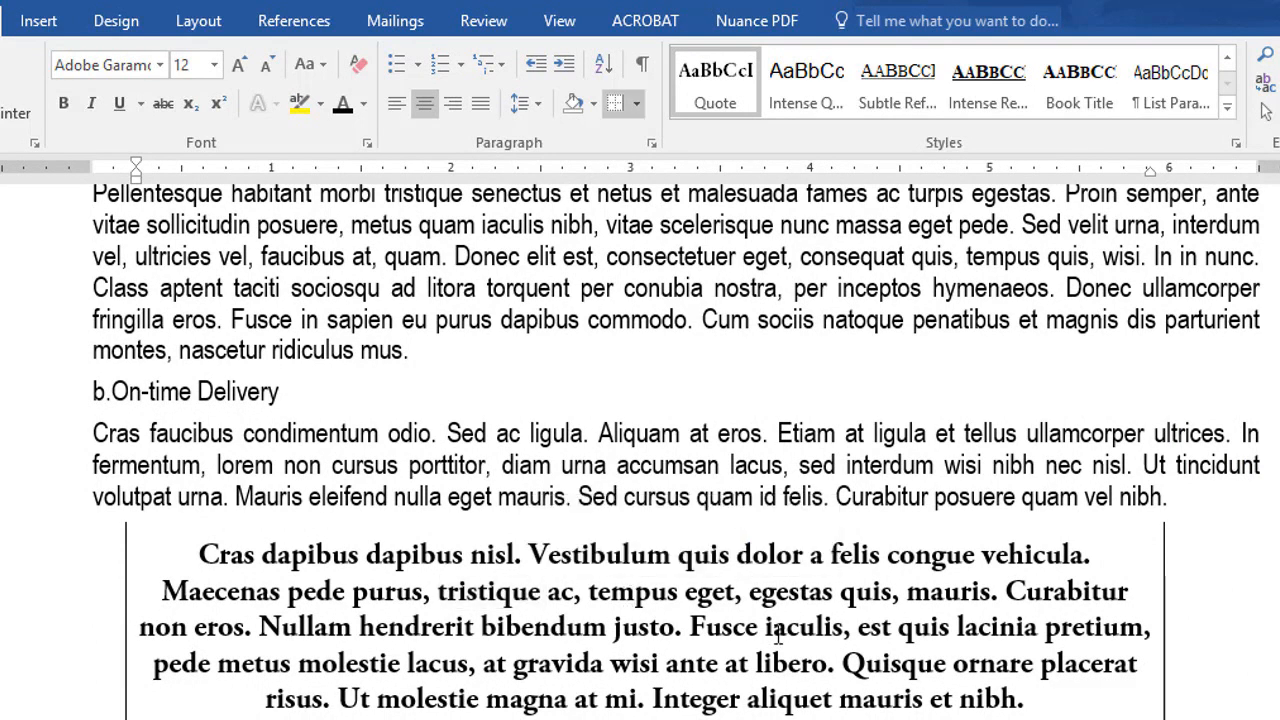
left_click_drag(1040, 704, 130, 546)
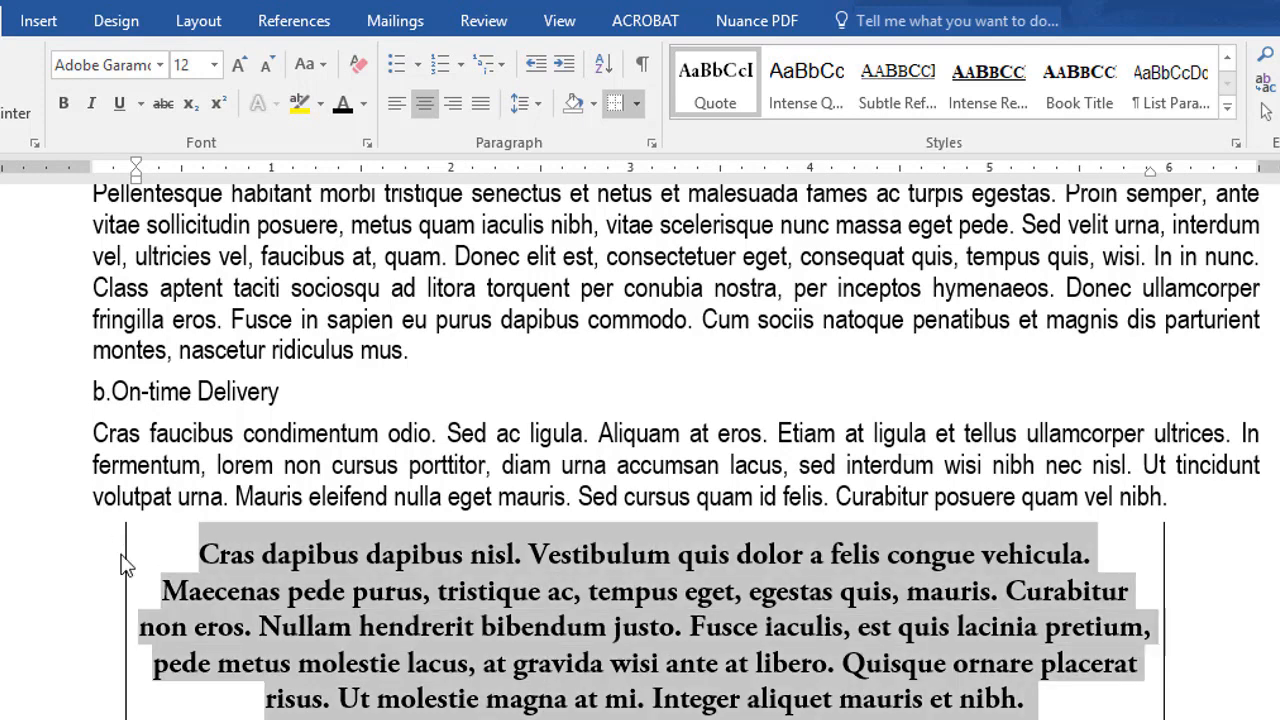
left_click(160, 65)
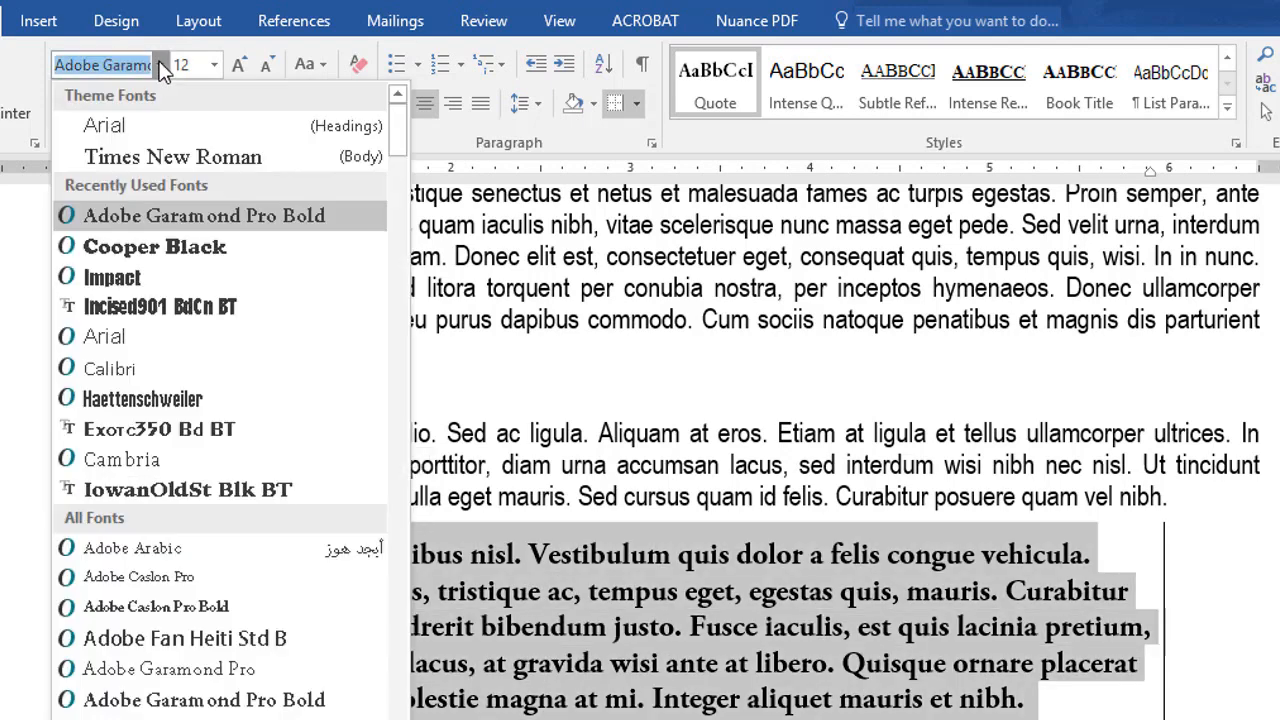
scroll(192, 560, "down", 4)
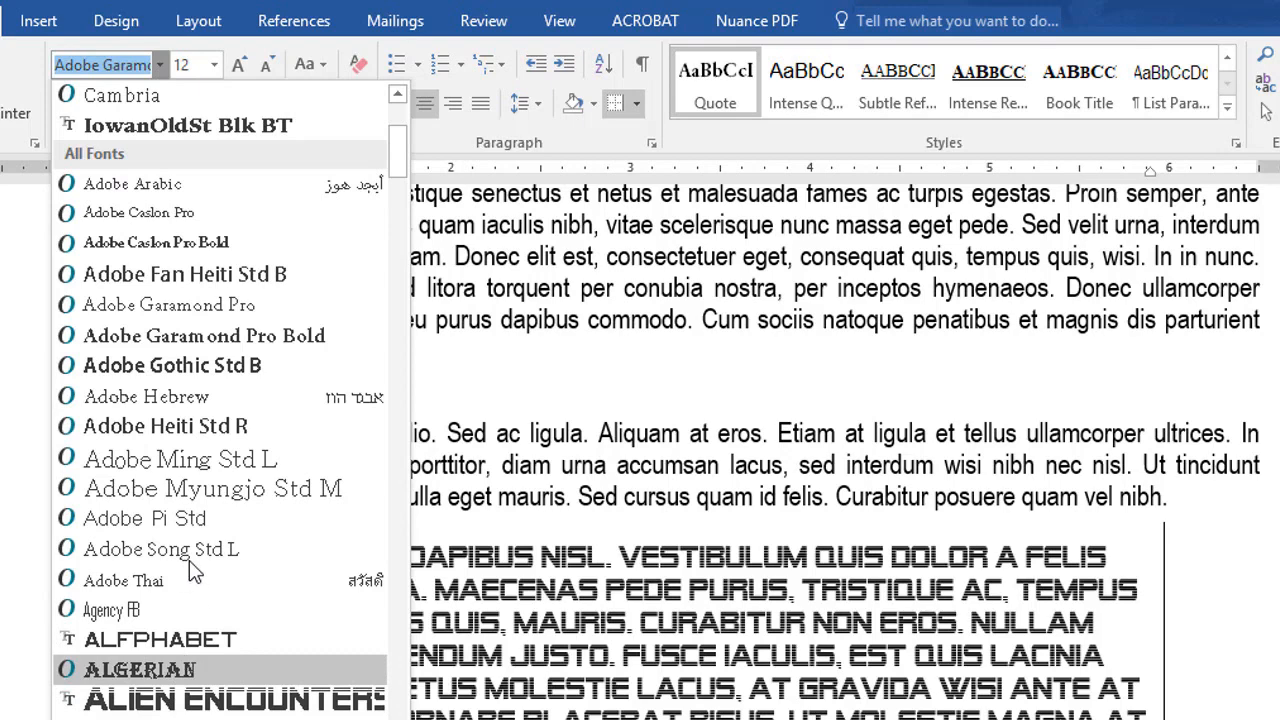
left_click(143, 605)
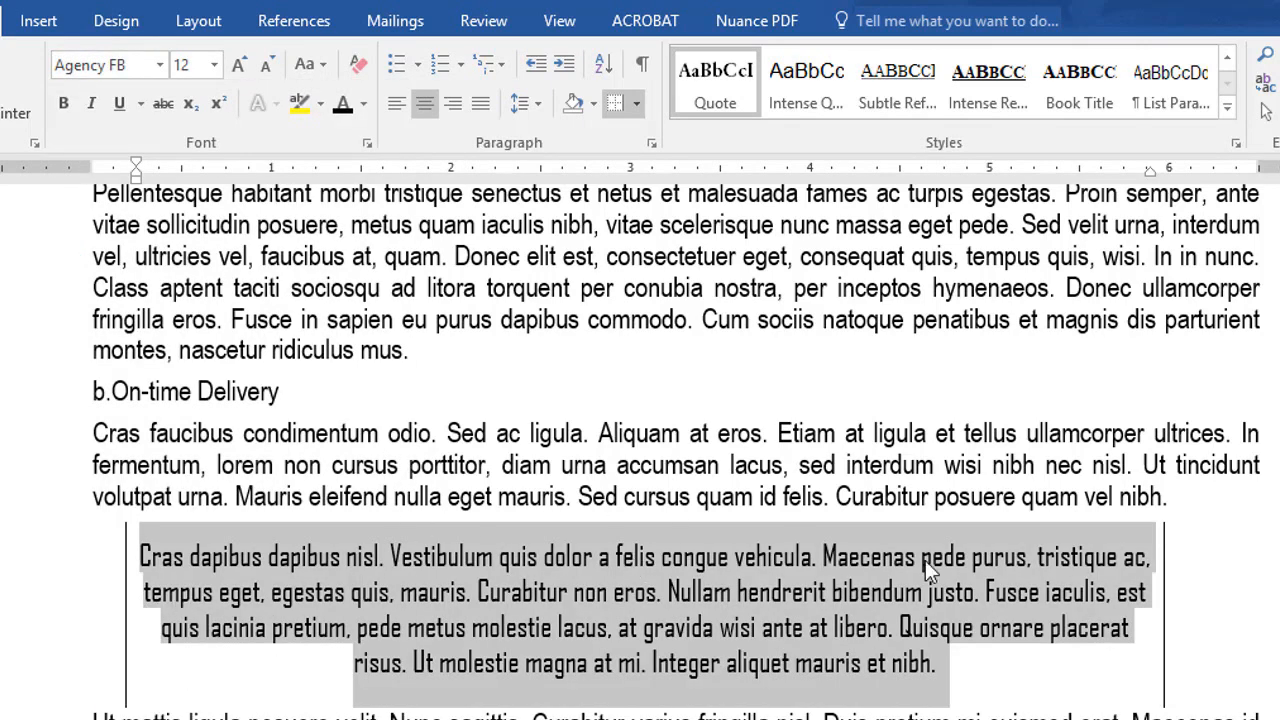
Step: Update the Quote style to match the Agency FB paragraph and check the first quote paragraph below the WELCOME TO WIDGET LAND title
right_click(751, 62)
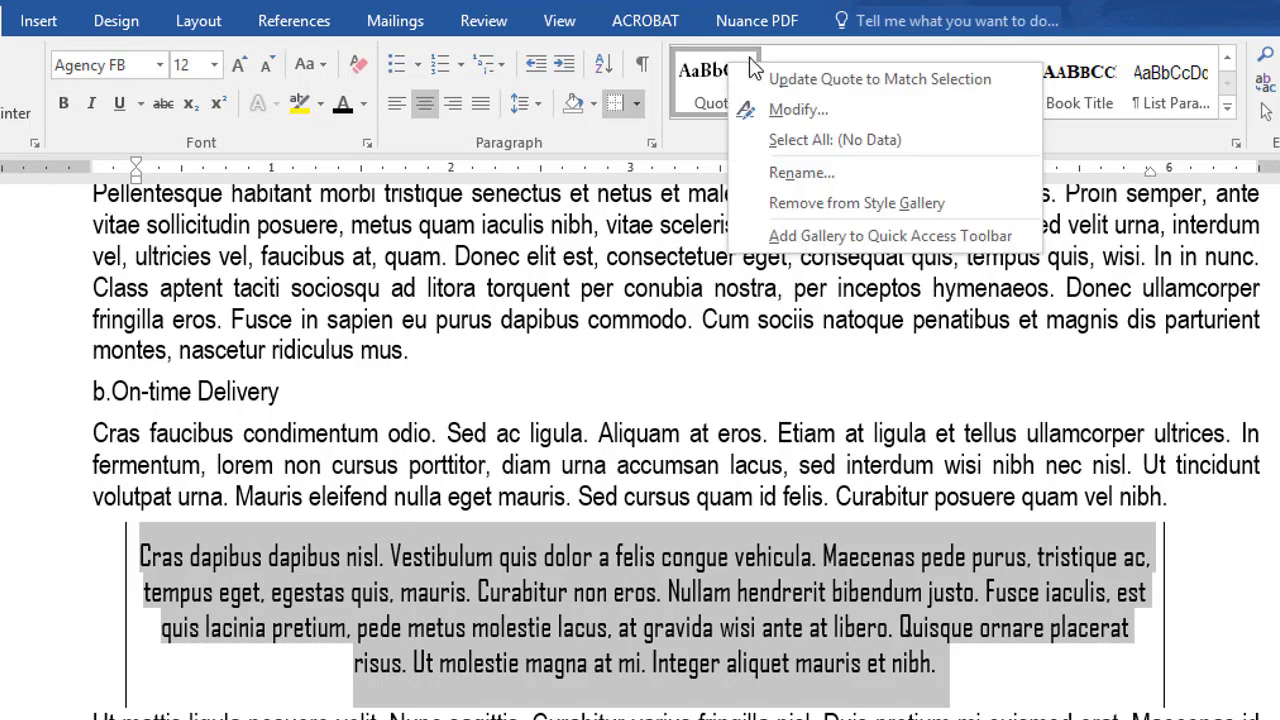
left_click(801, 78)
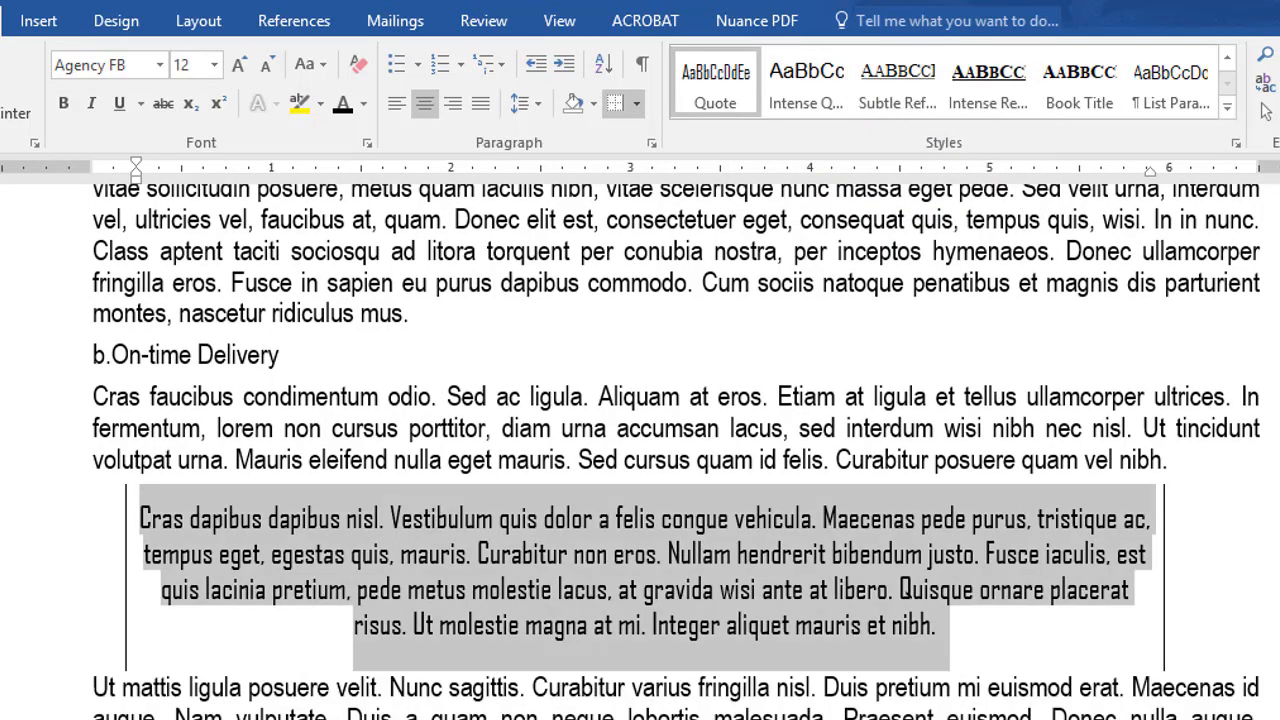
left_click(1100, 554)
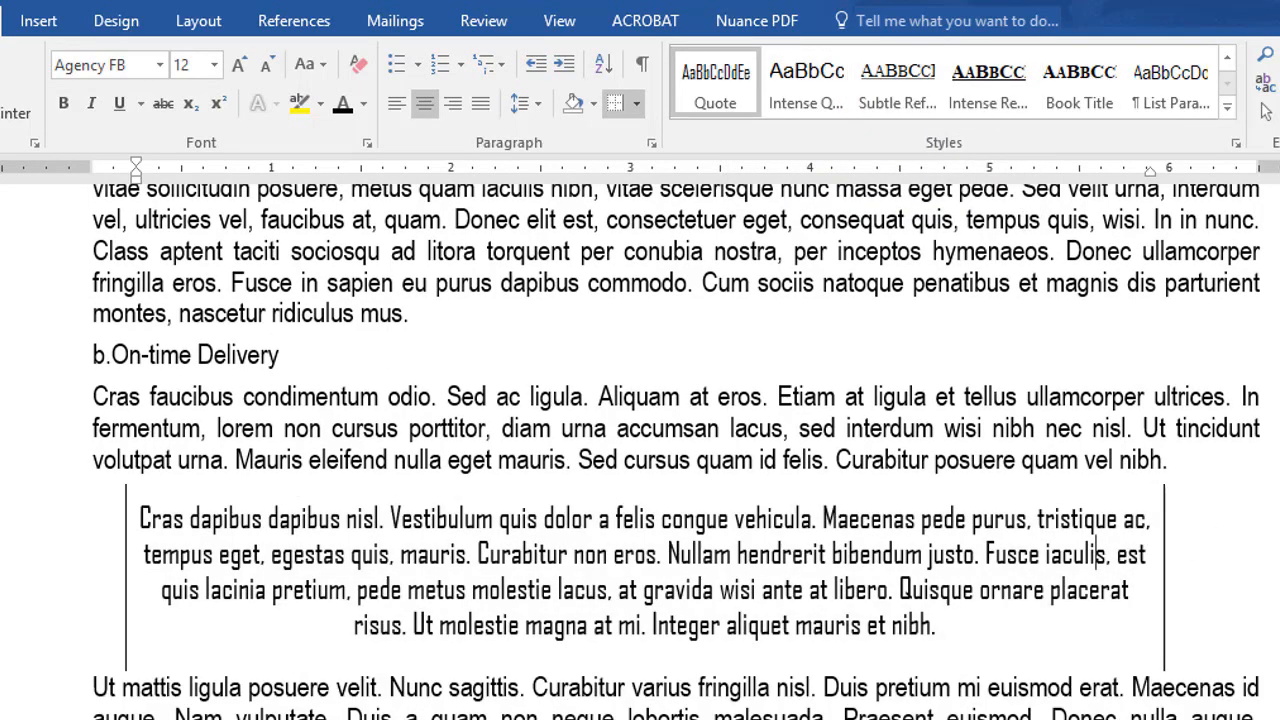
scroll(1153, 363, "up", 15)
scroll(1153, 363, "down", 1)
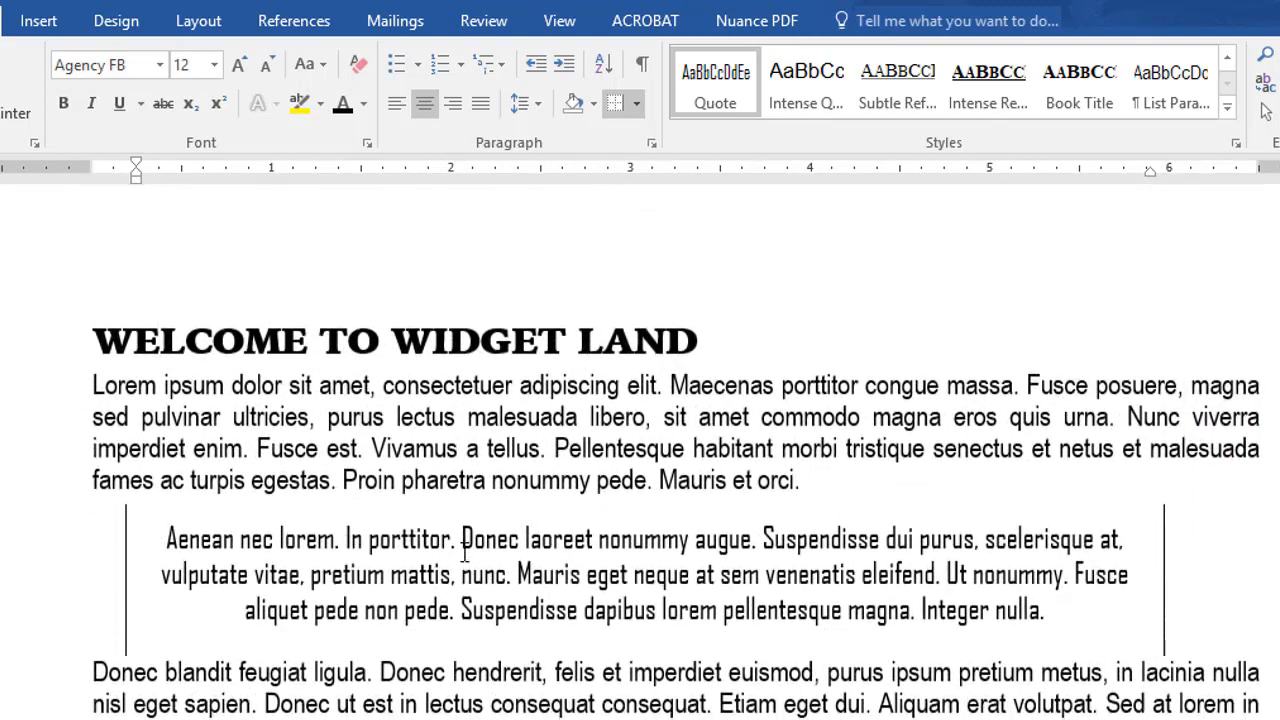
scroll(676, 450, "down", 15)
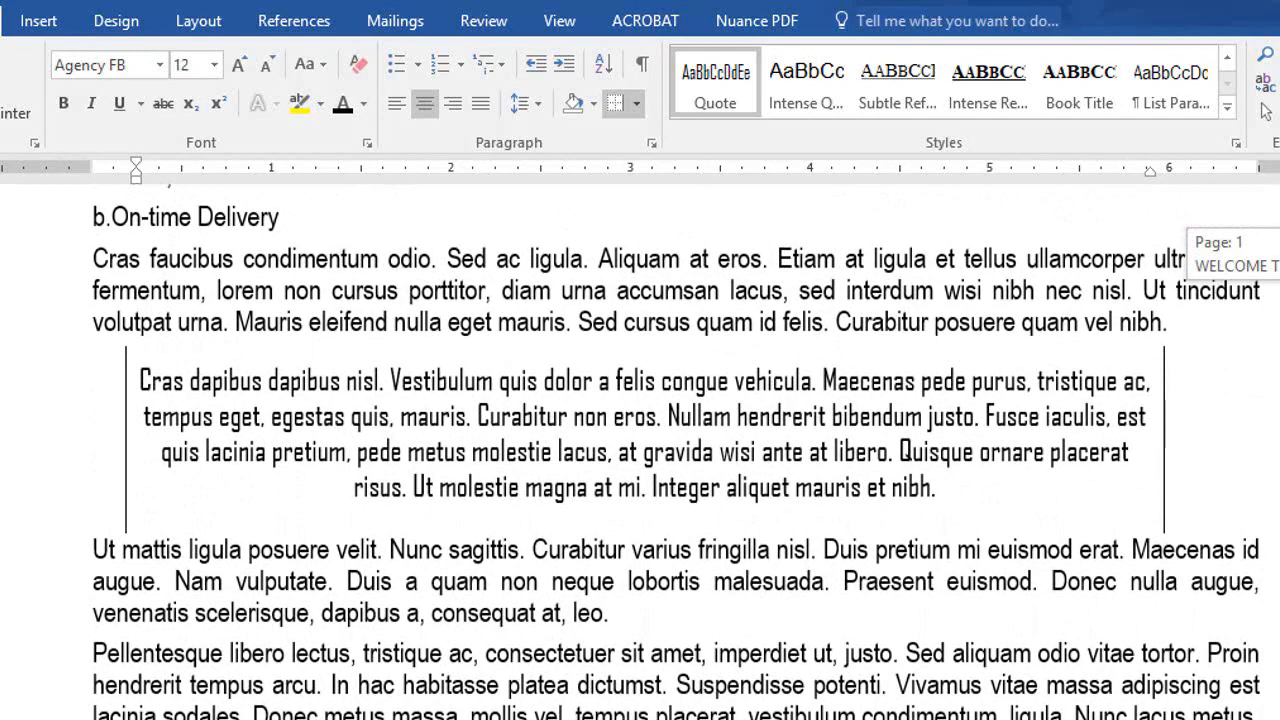
scroll(641, 268, "up", 8)
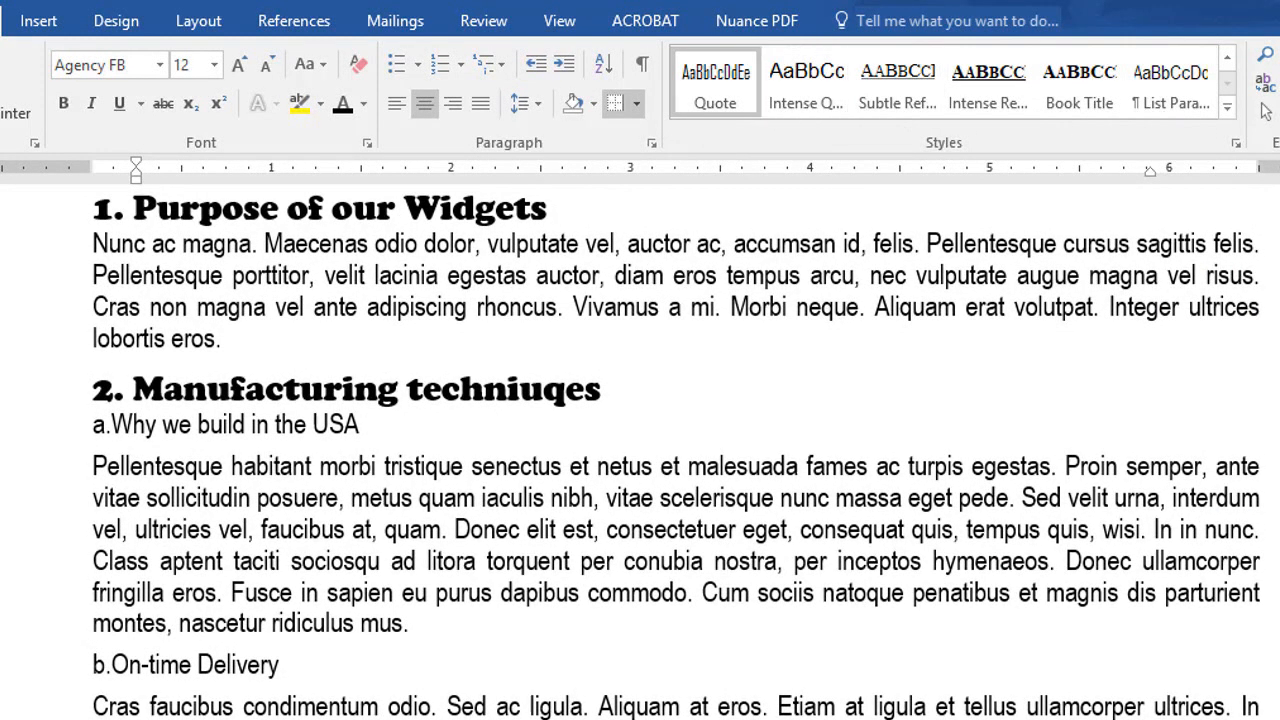
left_click_drag(1279, 342, 1279, 332)
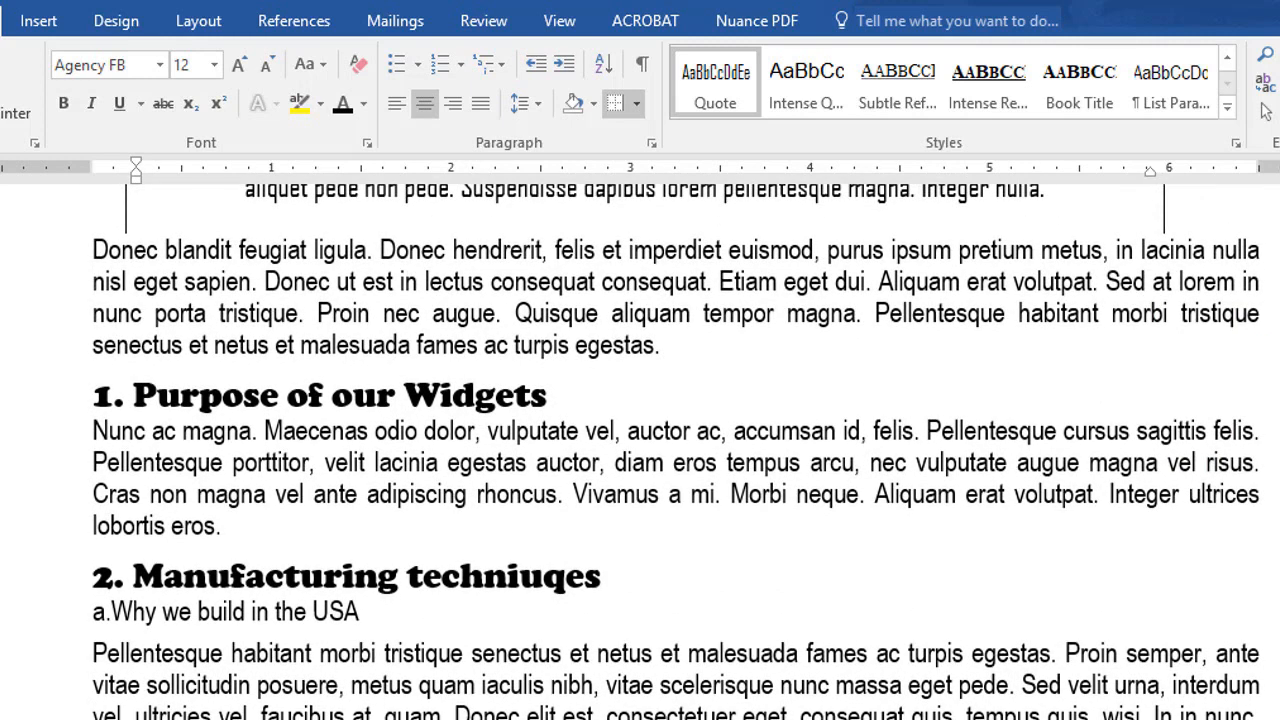